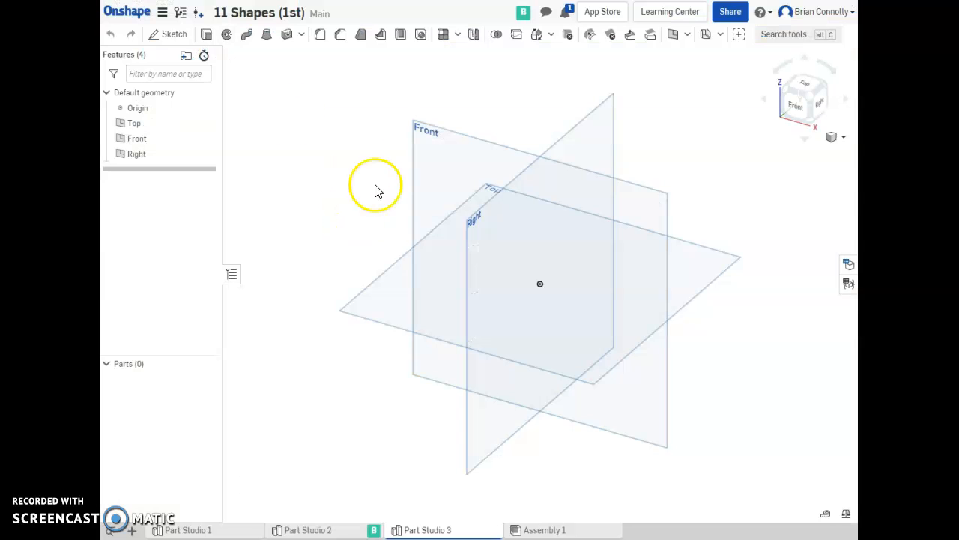
# Start a new sketch on the Front plane and turn the view to face it.
pyautogui.click(180, 35)
pyautogui.click(413, 166)
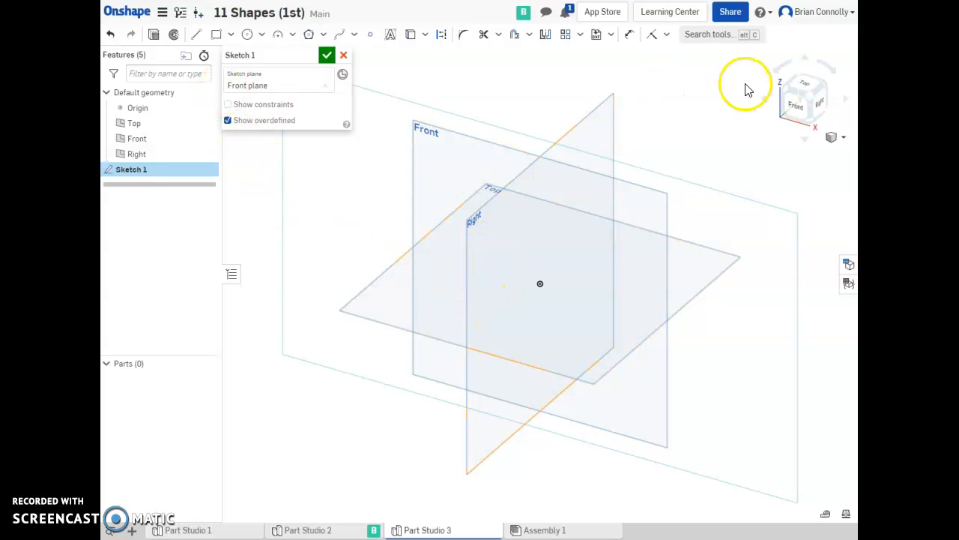
pyautogui.click(802, 107)
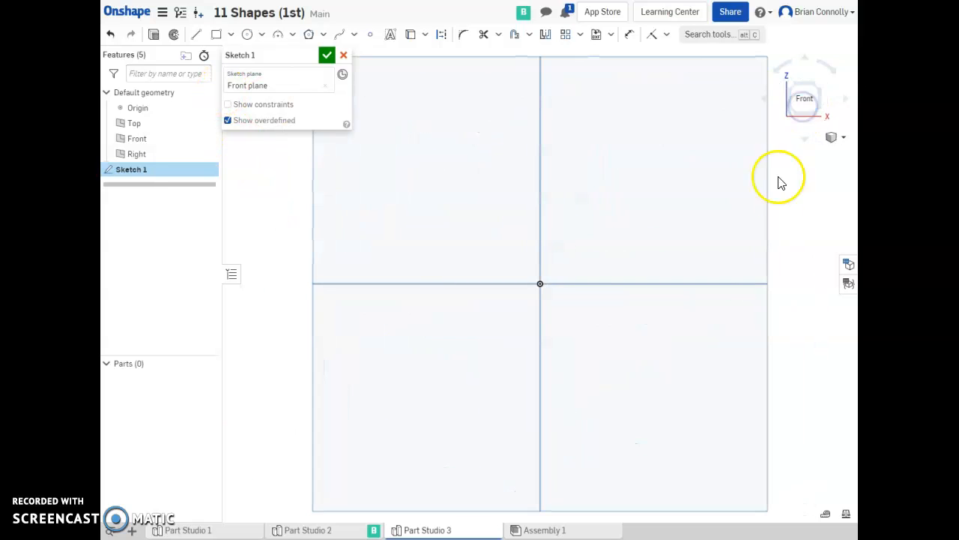
# Draw a corner rectangle from the origin, about 2.7 in wide and 0.64 in tall.
pyautogui.click(216, 35)
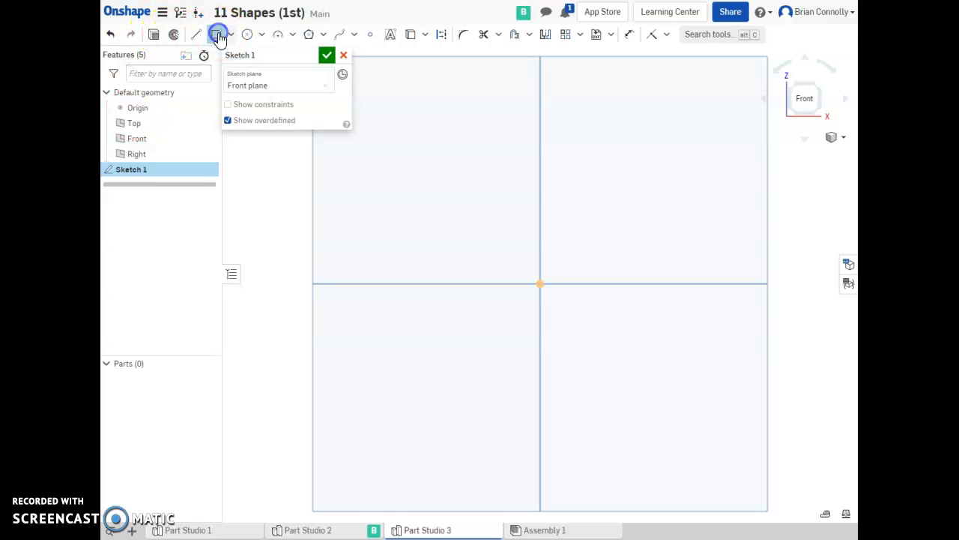
pyautogui.click(540, 284)
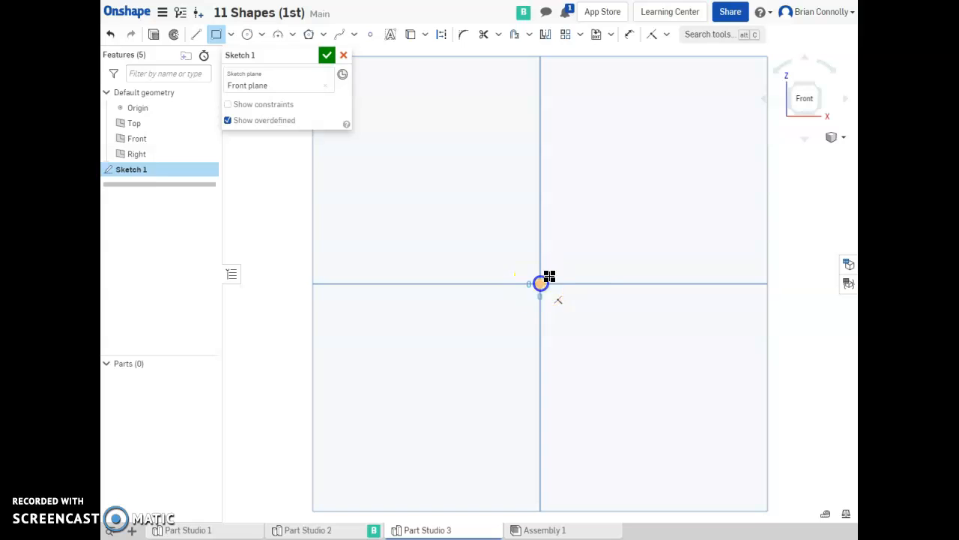
pyautogui.click(745, 236)
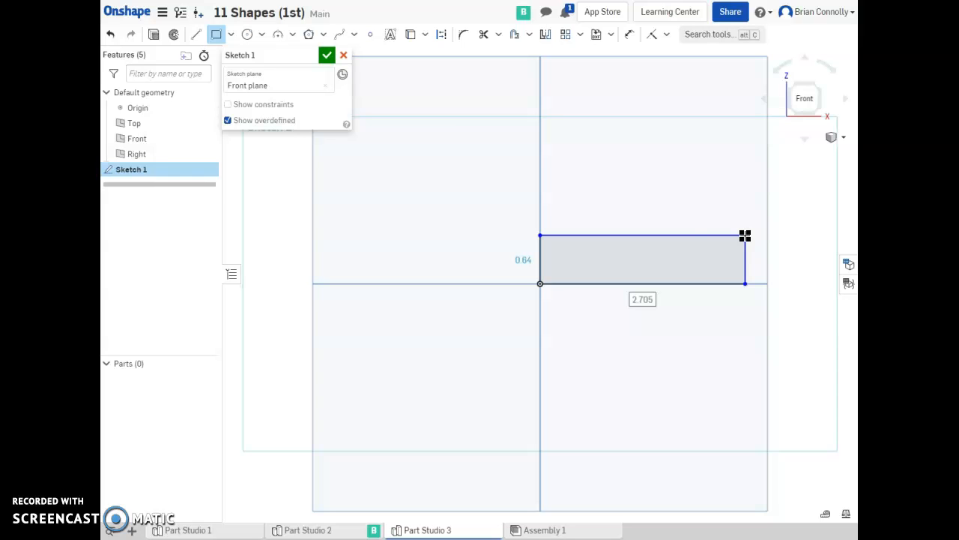
# Dimension the rectangle's height and set it to 0.5 in.
pyautogui.click(690, 249)
pyautogui.press('d')
pyautogui.click(539, 255)
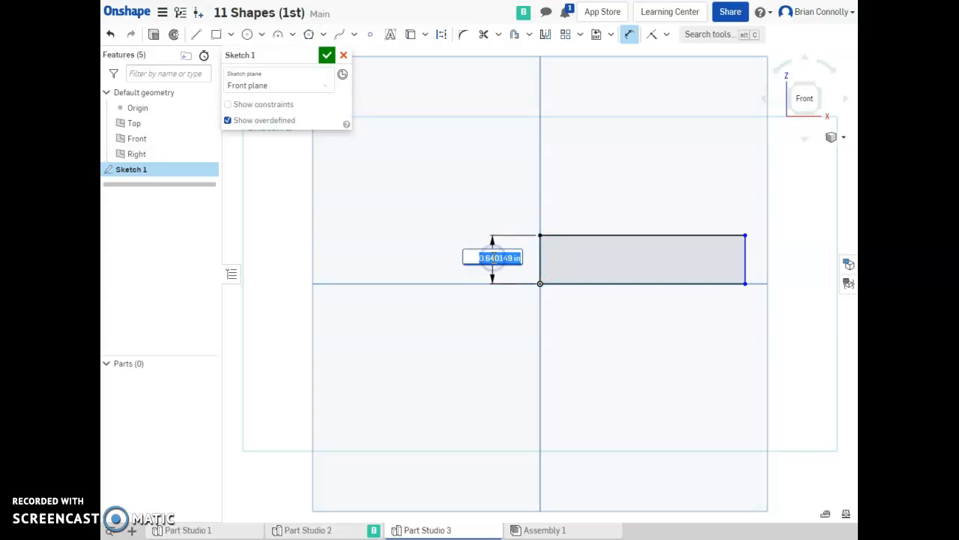
pyautogui.press('BackSpace')
pyautogui.write('0.5')
pyautogui.press('Return')
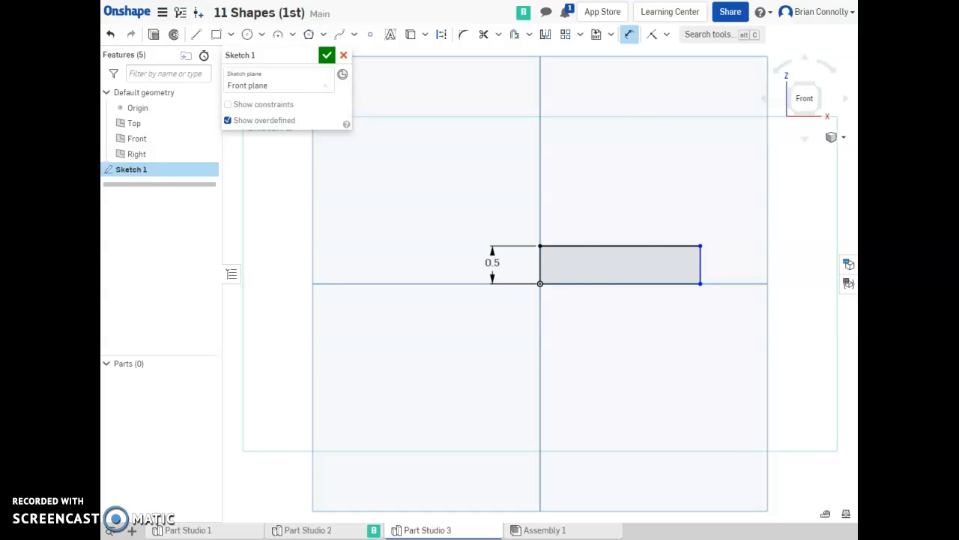
# Compare with the reference drawing and dimension the rectangle's width as 2.5 in.
pyautogui.hotkey('ctrl', 'Tab')
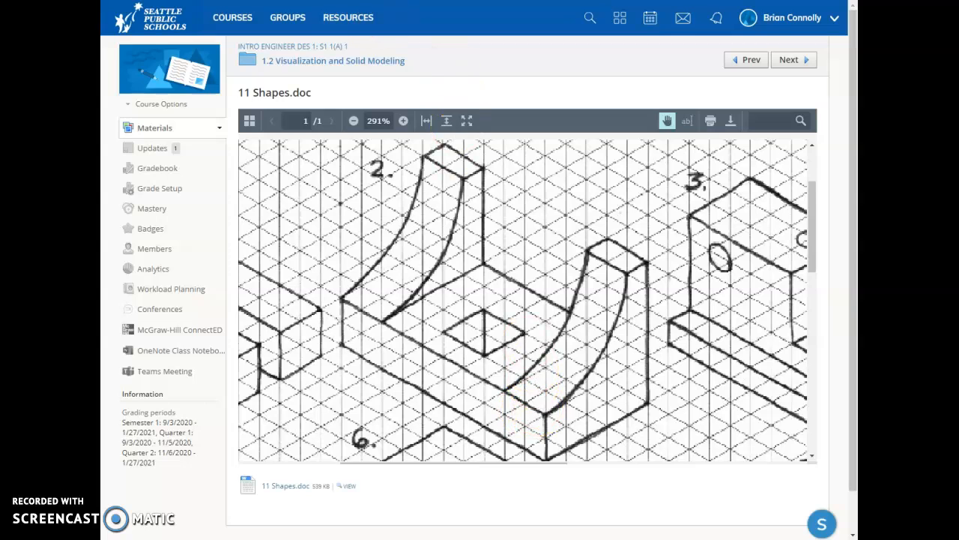
pyautogui.hotkey('ctrl', 'Tab')
pyautogui.click(600, 283)
pyautogui.click(610, 316)
pyautogui.write('2.5')
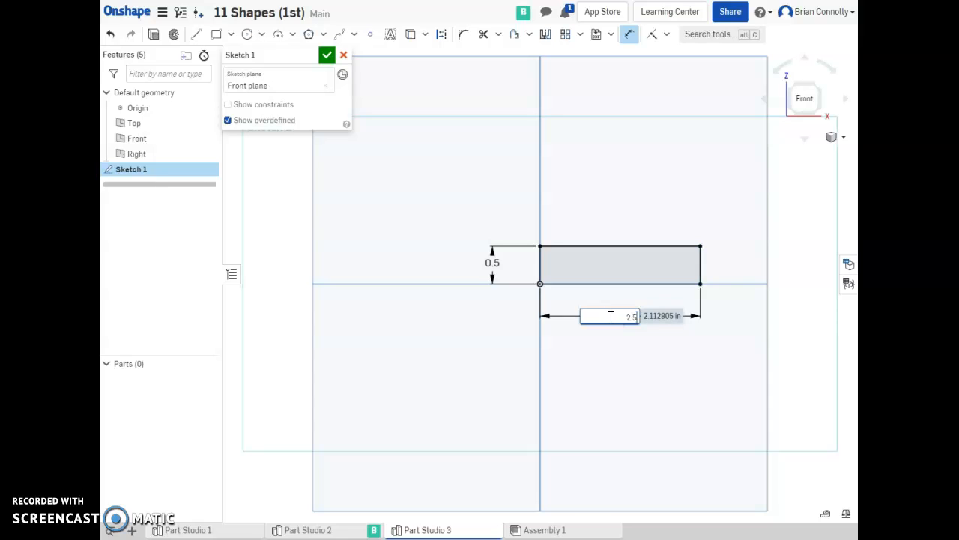
pyautogui.press('Return')
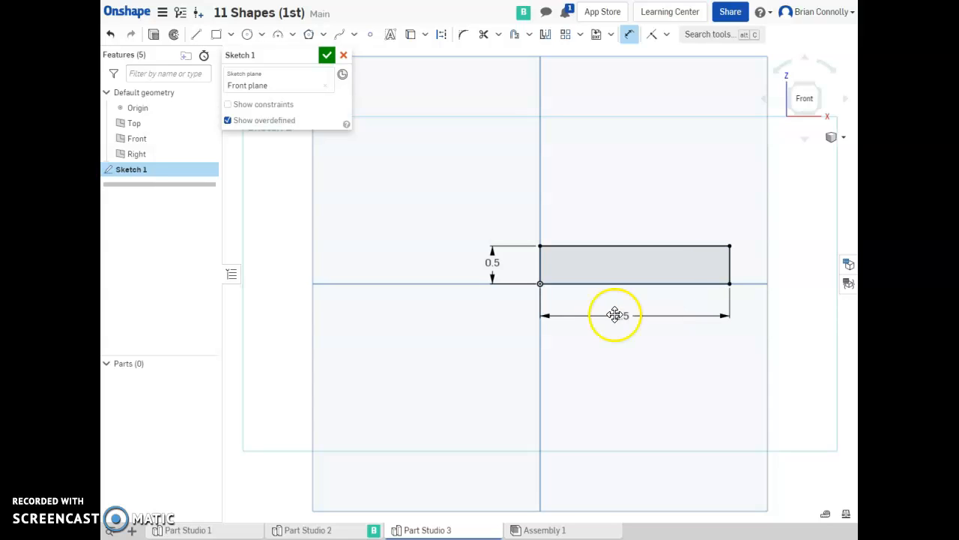
# Finish the sketch, return to the isometric view, and extrude the rectangle 1 in as a new solid.
pyautogui.click(327, 58)
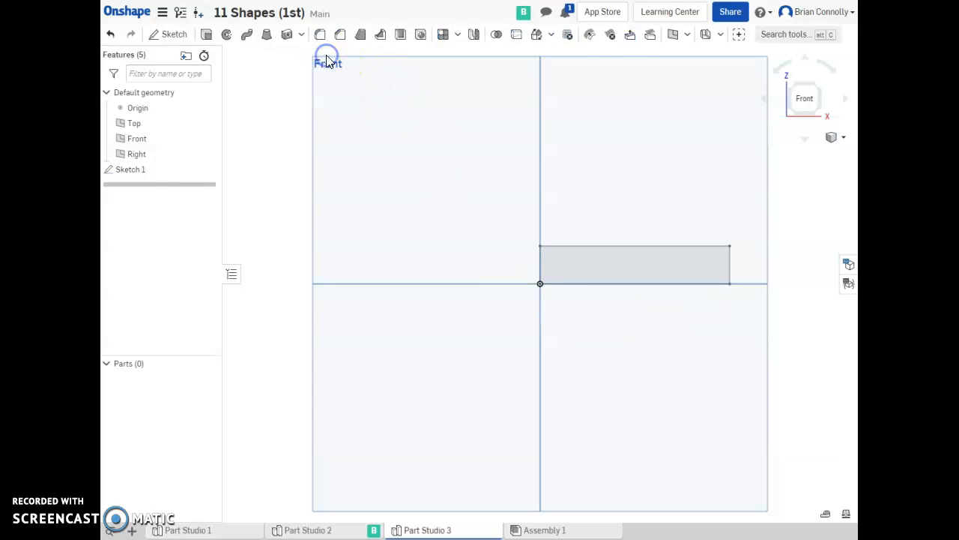
pyautogui.click(821, 89)
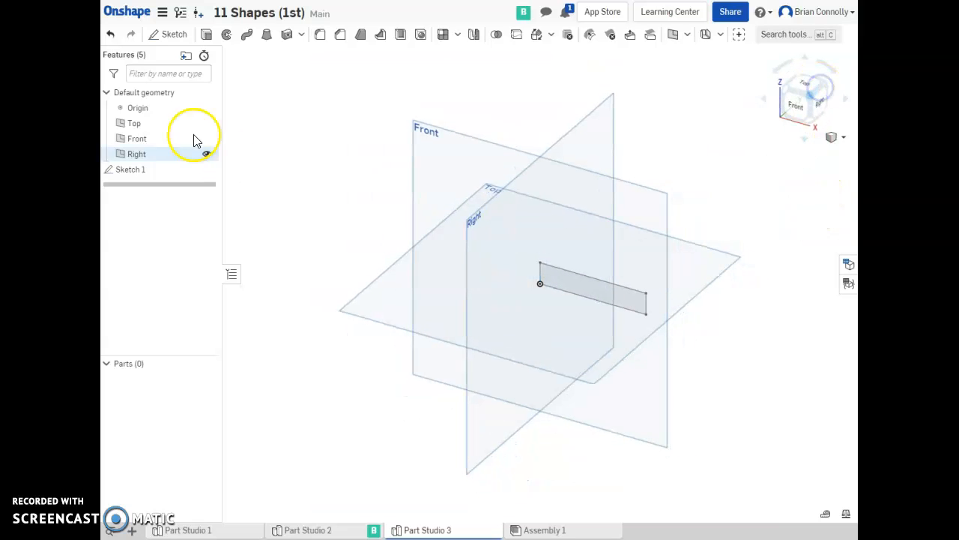
pyautogui.click(206, 34)
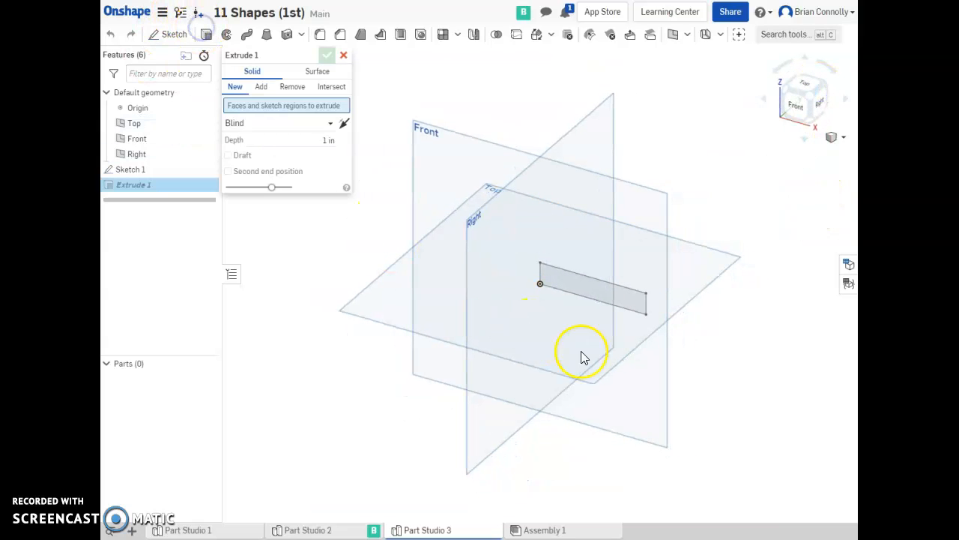
pyautogui.click(610, 295)
pyautogui.moveTo(315, 149); pyautogui.dragTo(371, 152)
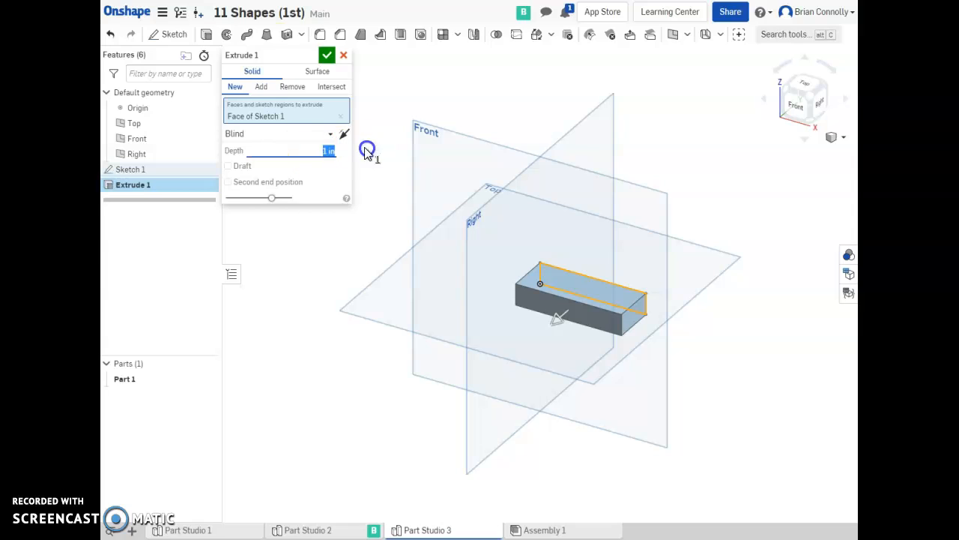
pyautogui.click(315, 1)
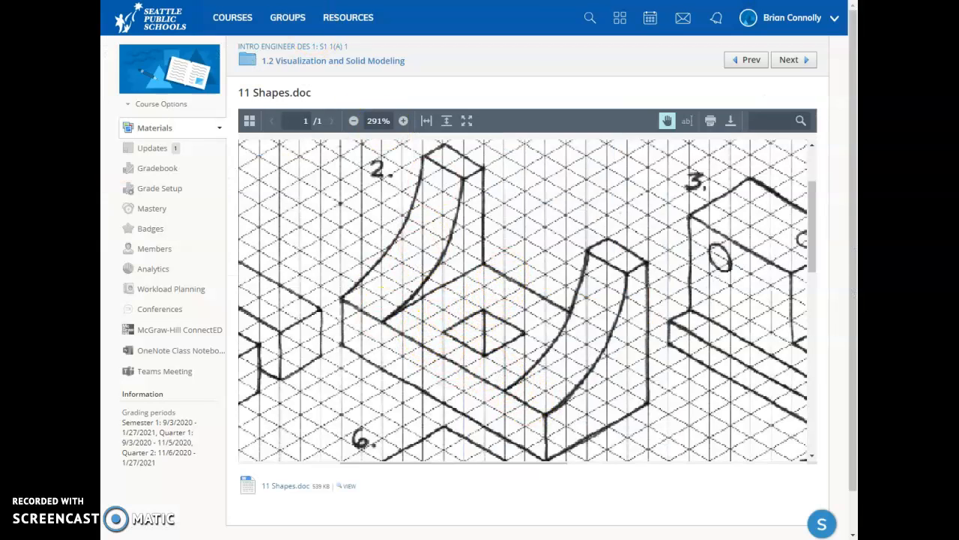
pyautogui.click(405, 1)
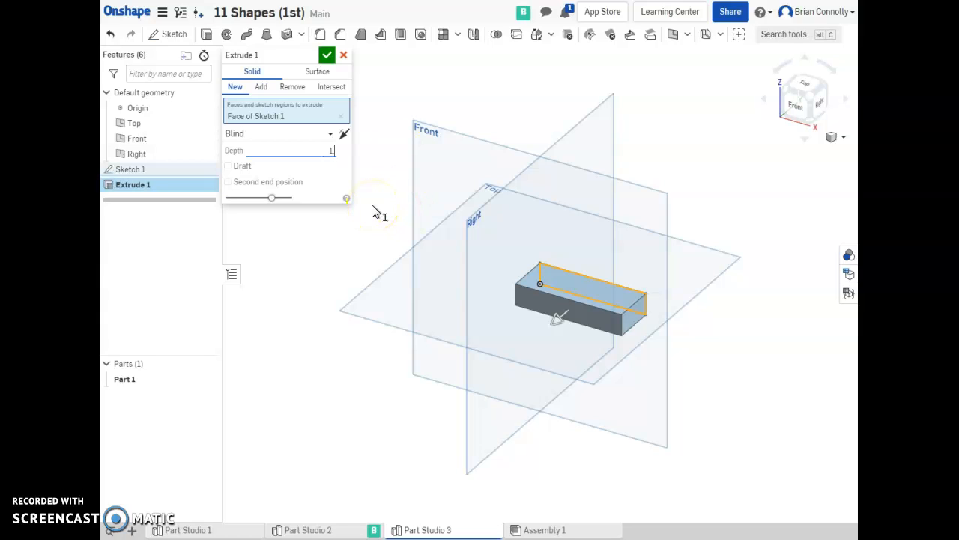
pyautogui.click(327, 55)
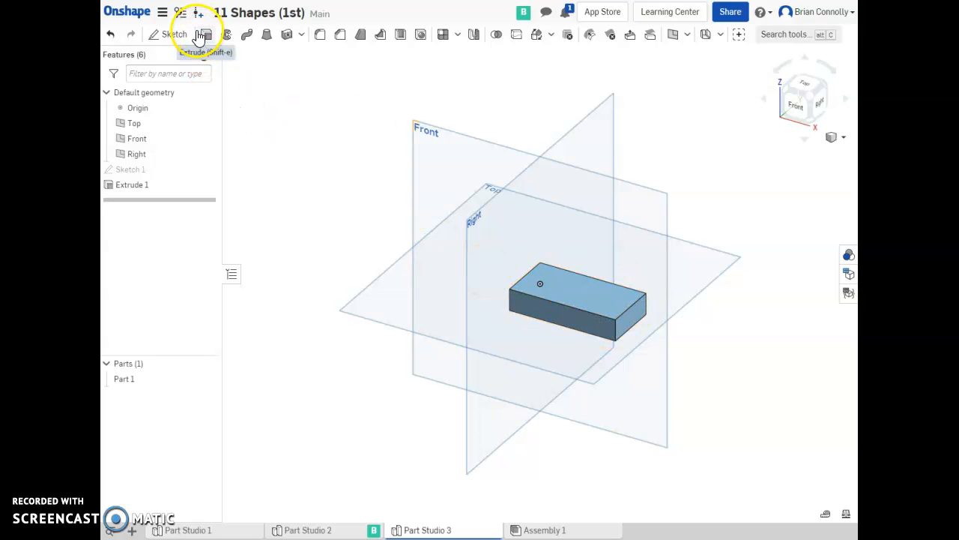
# Start a new sketch on the block's end face and turn the view to face it.
pyautogui.click(175, 34)
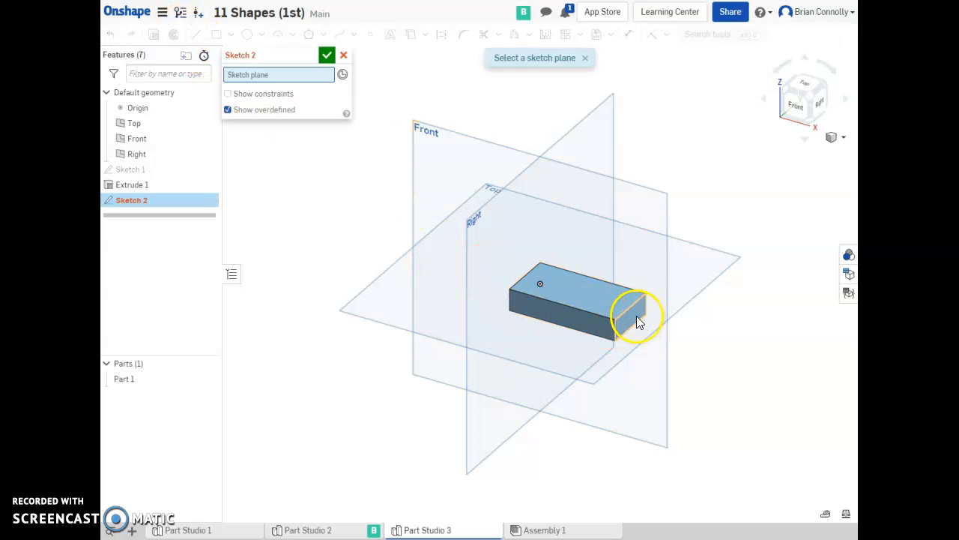
pyautogui.click(442, 2)
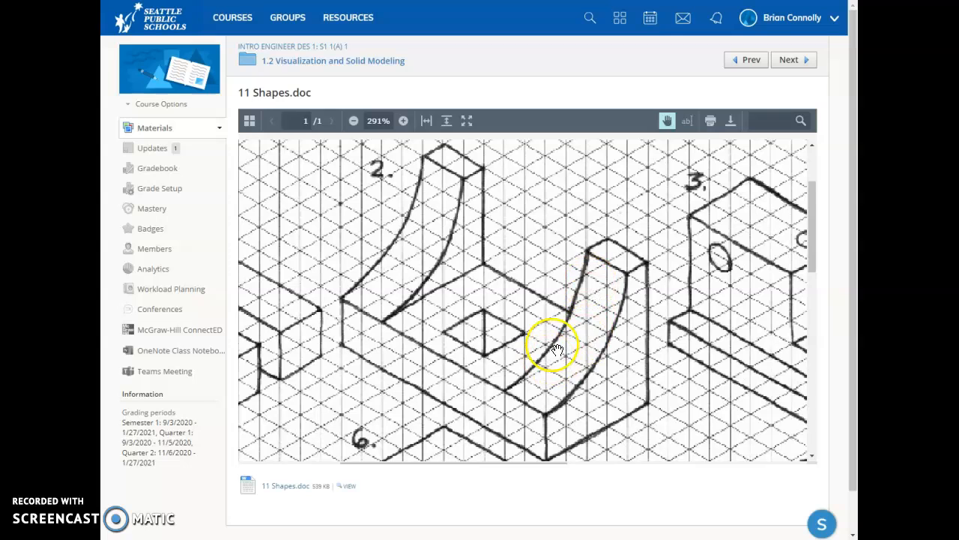
pyautogui.click(180, 1)
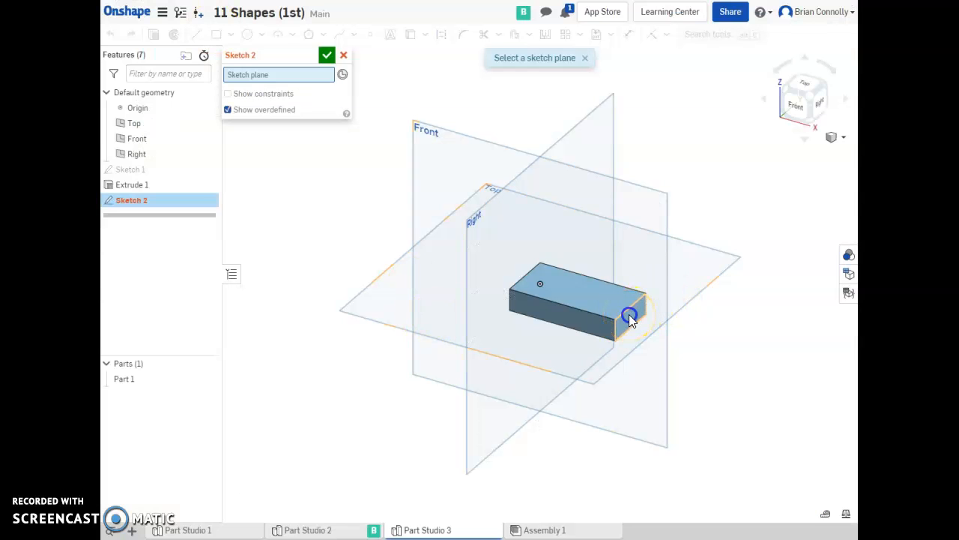
pyautogui.click(630, 316)
pyautogui.click(821, 106)
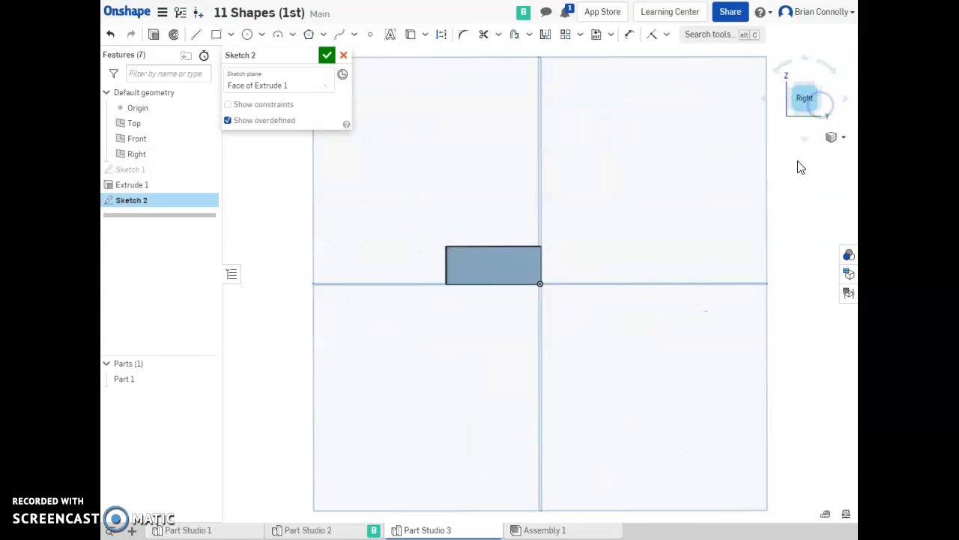
# Draw a rectangle standing on the end face, about 1.4 in wide and 1.35 in tall.
pyautogui.click(215, 35)
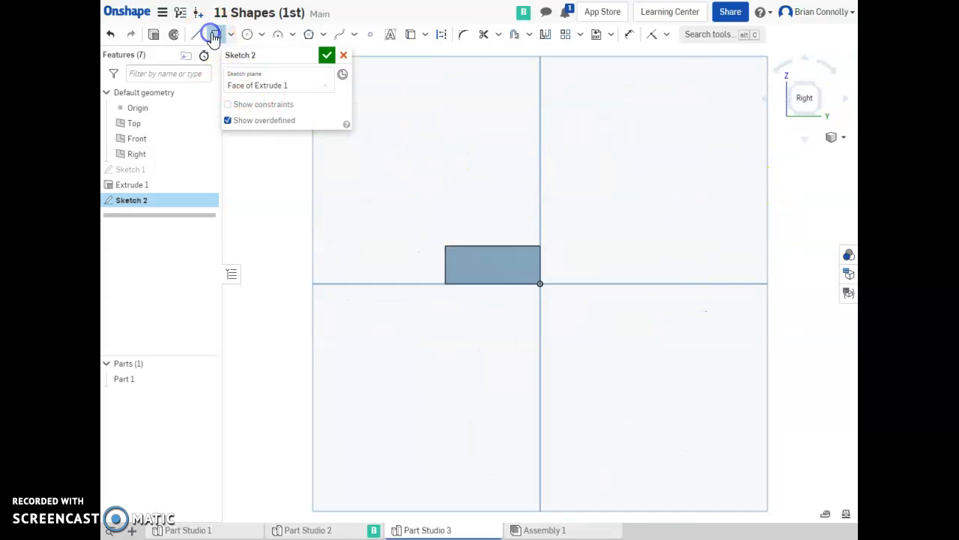
pyautogui.click(544, 246)
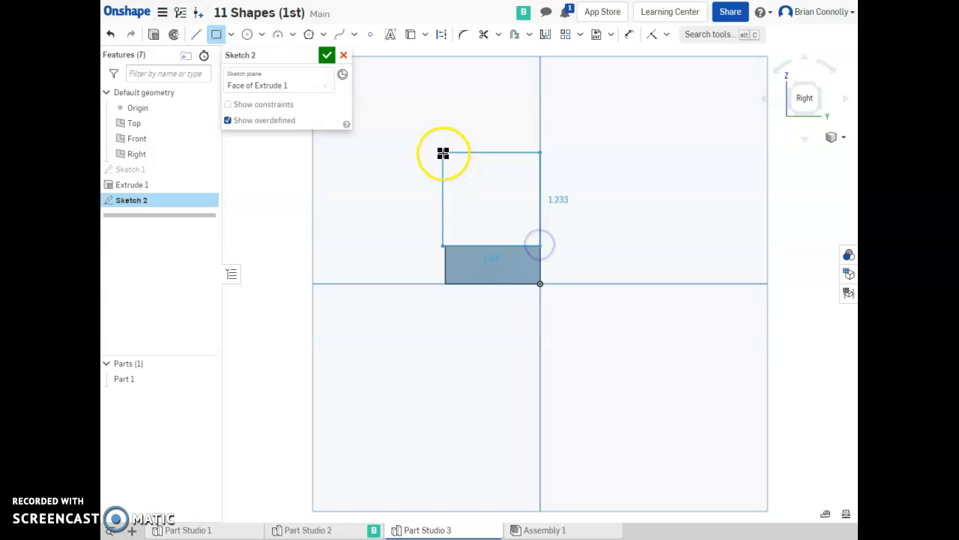
pyautogui.click(434, 143)
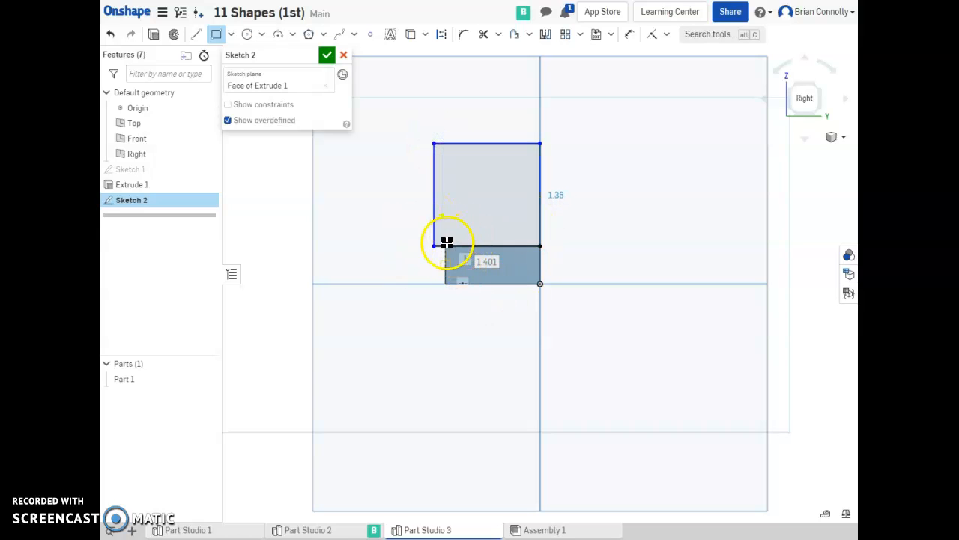
# Make the new rectangle's lower-left corner coincident with the block's upper-left corner.
pyautogui.click(654, 36)
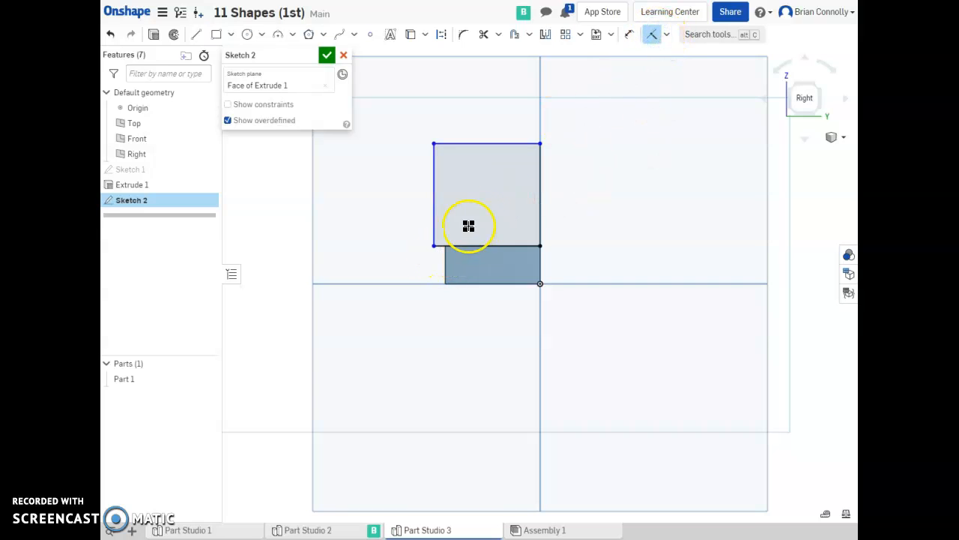
pyautogui.click(433, 242)
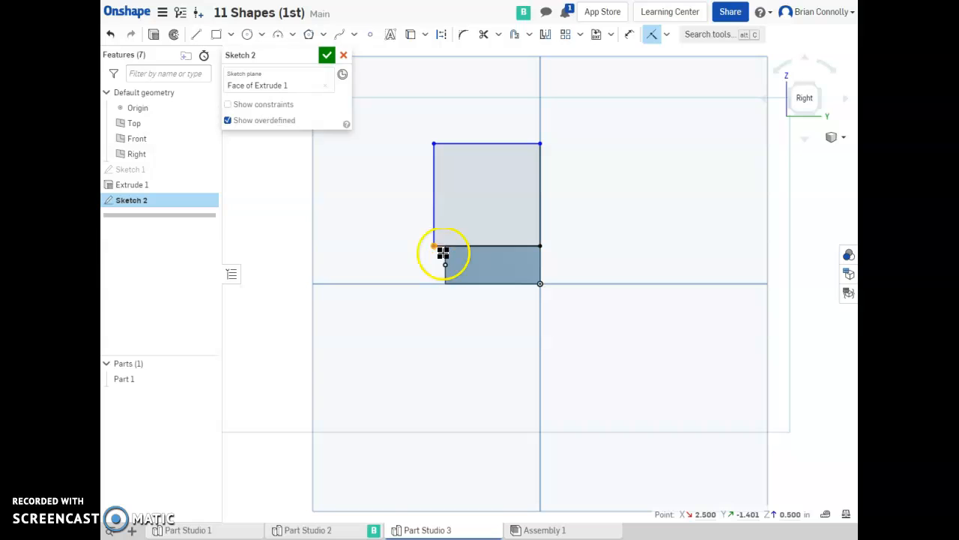
pyautogui.click(446, 258)
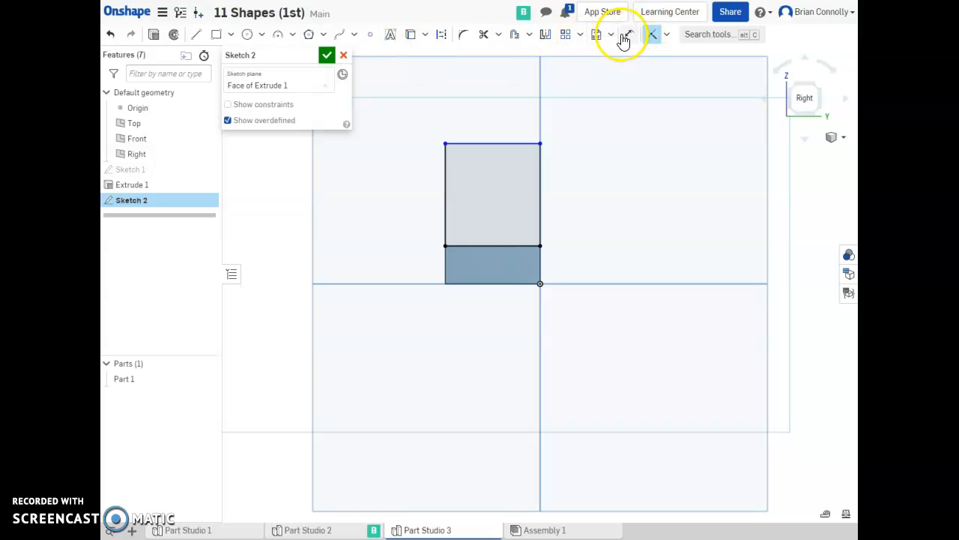
# Dimension the upper rectangle's height as 1 in.
pyautogui.click(625, 37)
pyautogui.click(542, 181)
pyautogui.click(579, 191)
pyautogui.write('1')
pyautogui.press('Return')
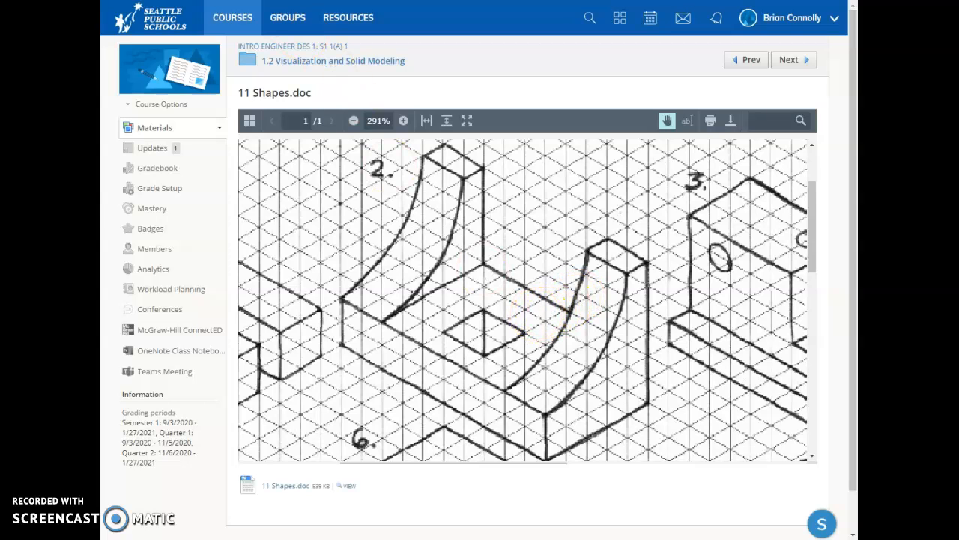
pyautogui.click(234, 1)
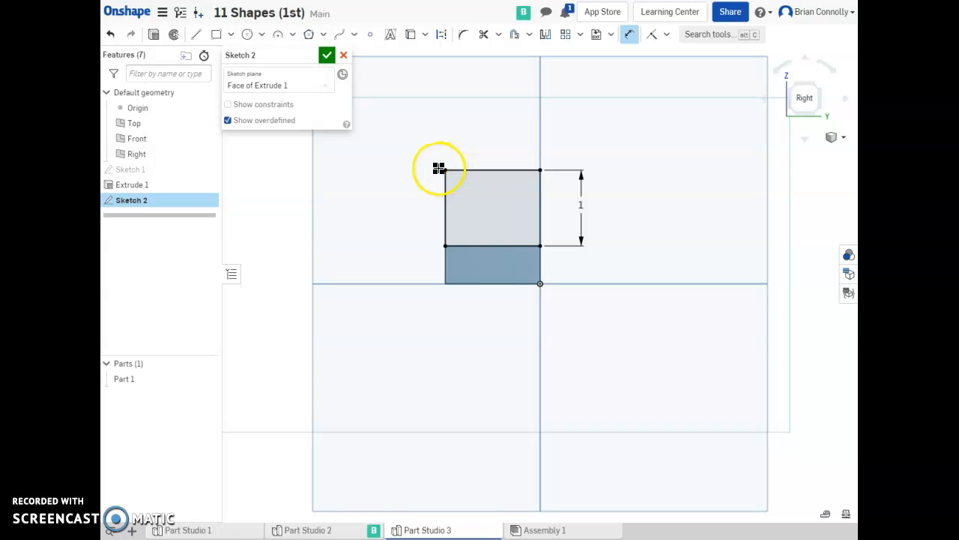
# Try a 2 in diameter circle centred on the upper rectangle's top-left corner, then undo it and its dimension.
pyautogui.click(247, 34)
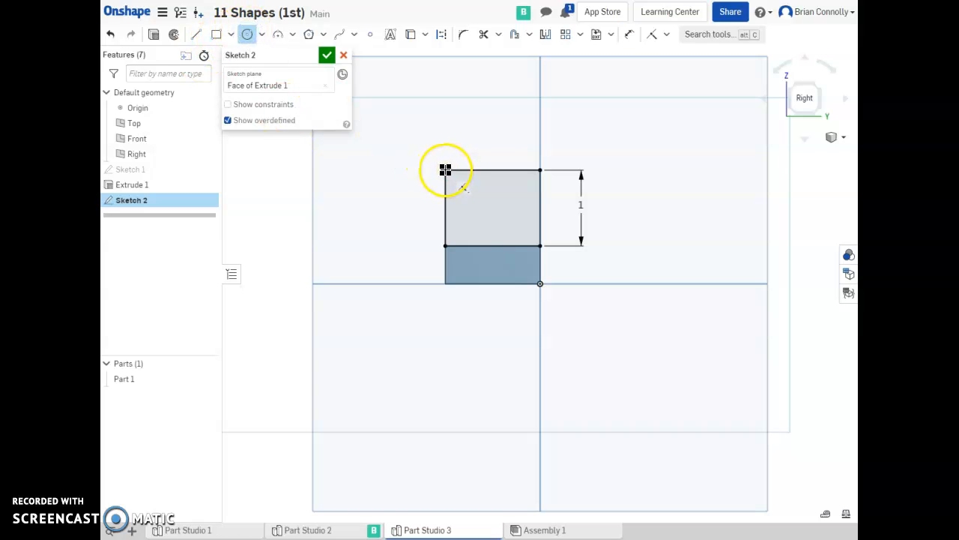
pyautogui.moveTo(445, 170); pyautogui.dragTo(473, 208)
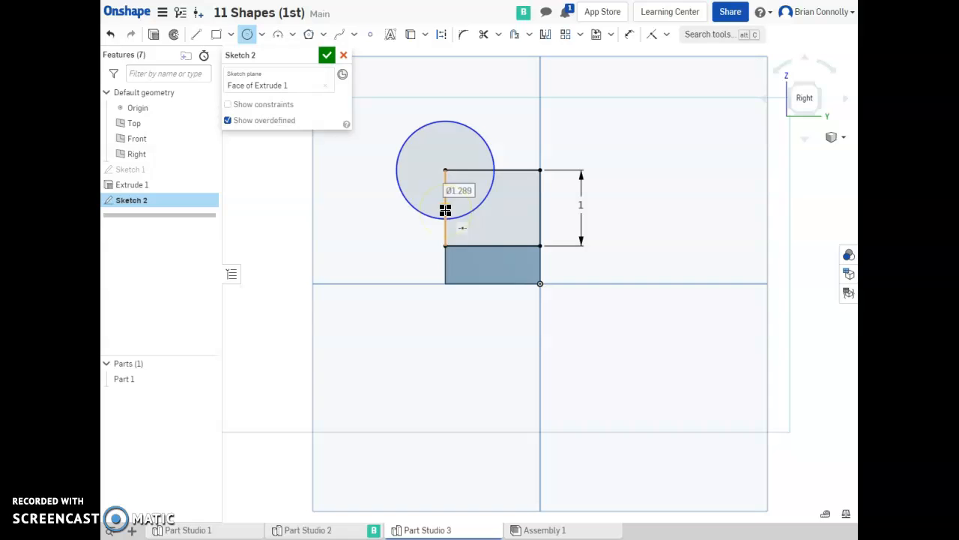
pyautogui.press('d')
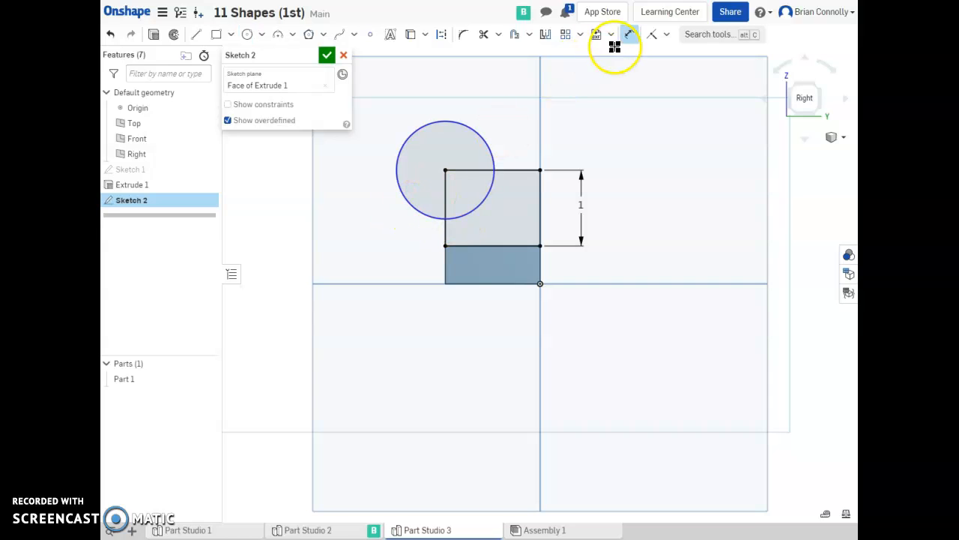
pyautogui.click(478, 133)
pyautogui.click(504, 109)
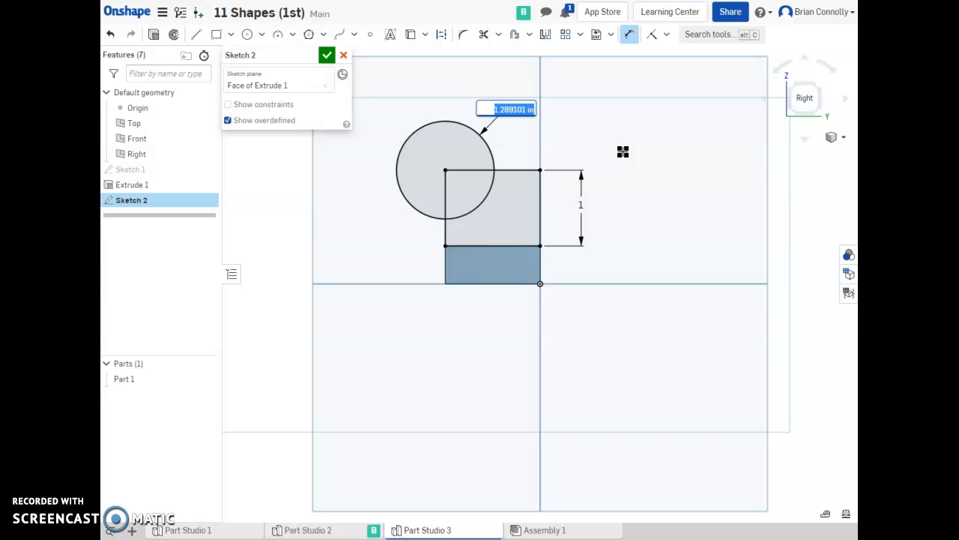
pyautogui.press('Return')
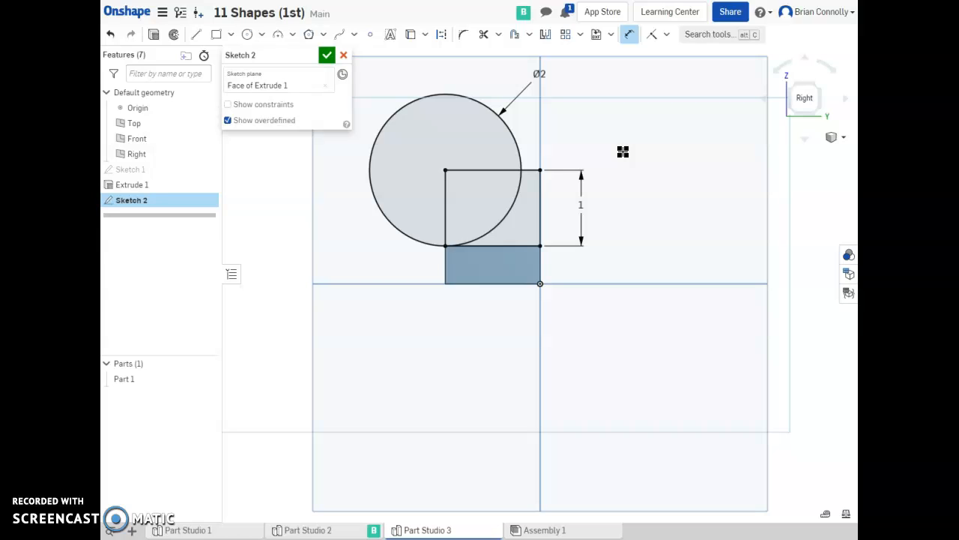
pyautogui.hotkey('ctrl', 'z')
pyautogui.hotkey('ctrl', 'z')
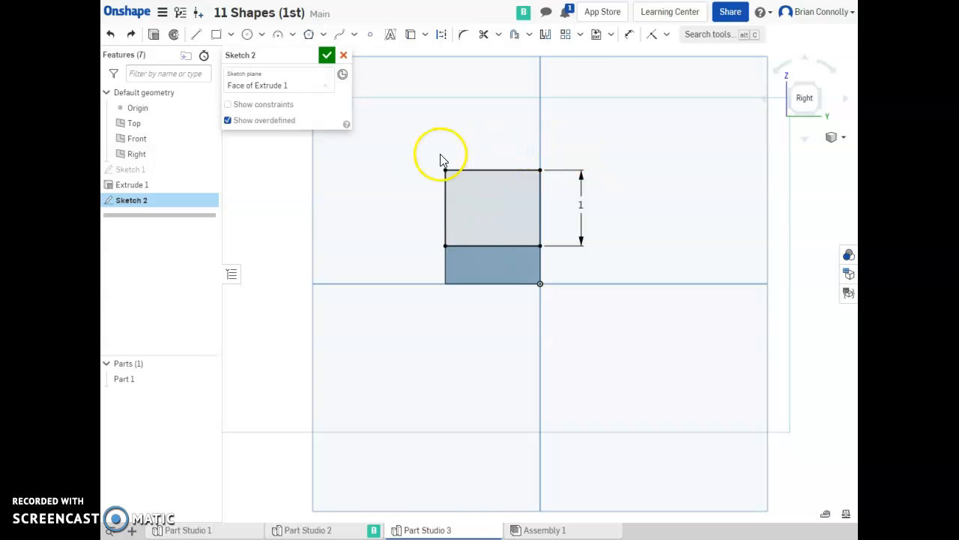
# Draw a circle centred on the upper rectangle's top-left corner passing through its bottom-left corner.
pyautogui.click(247, 34)
pyautogui.moveTo(445, 171); pyautogui.dragTo(444, 245)
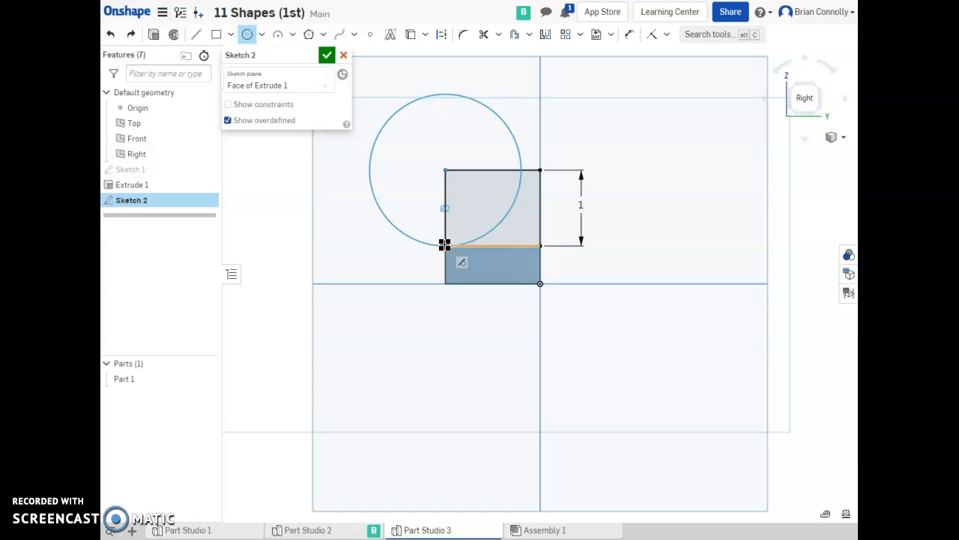
# Finish the circle through the rectangle's bottom-left corner and accept the sketch.
pyautogui.click(445, 245)
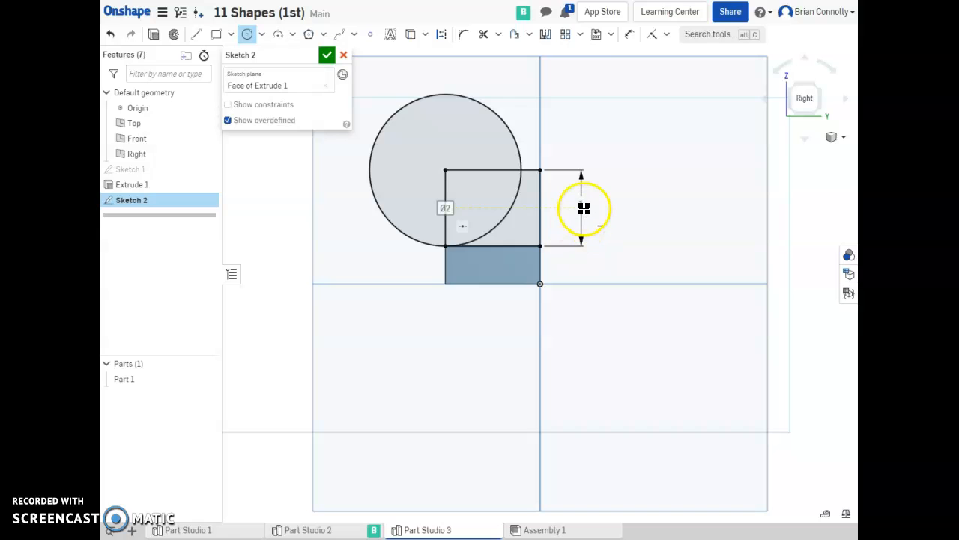
pyautogui.scroll(3, 570, 201)
pyautogui.scroll(1, 570, 201)
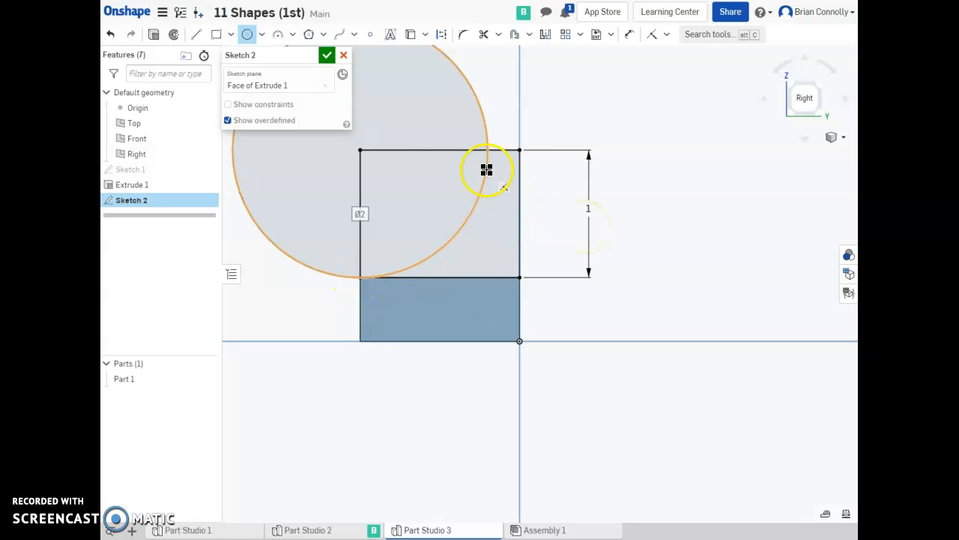
pyautogui.click(326, 55)
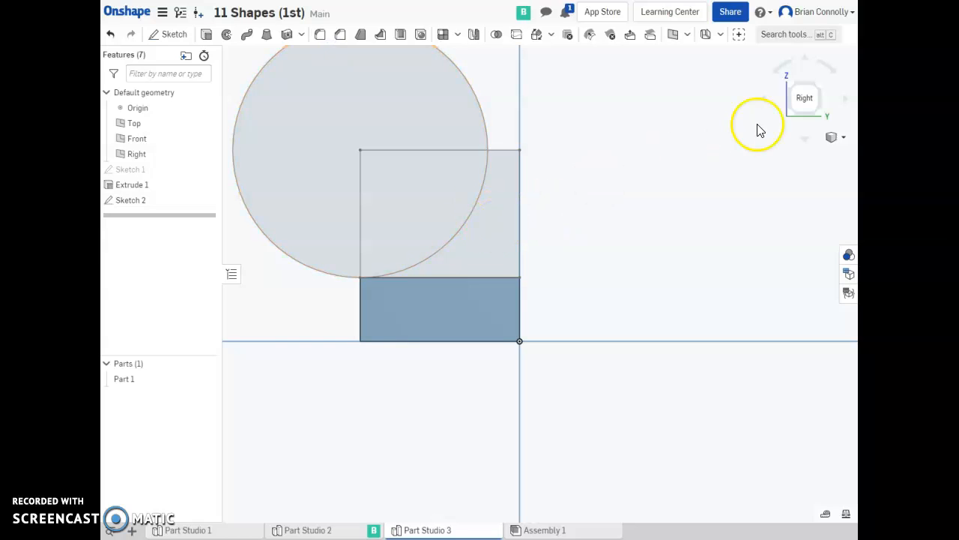
# Extrude the upper rectangle's region outside the circle 0.5 in in the opposite direction, adding it to Part 1.
pyautogui.click(207, 34)
pyautogui.click(497, 229)
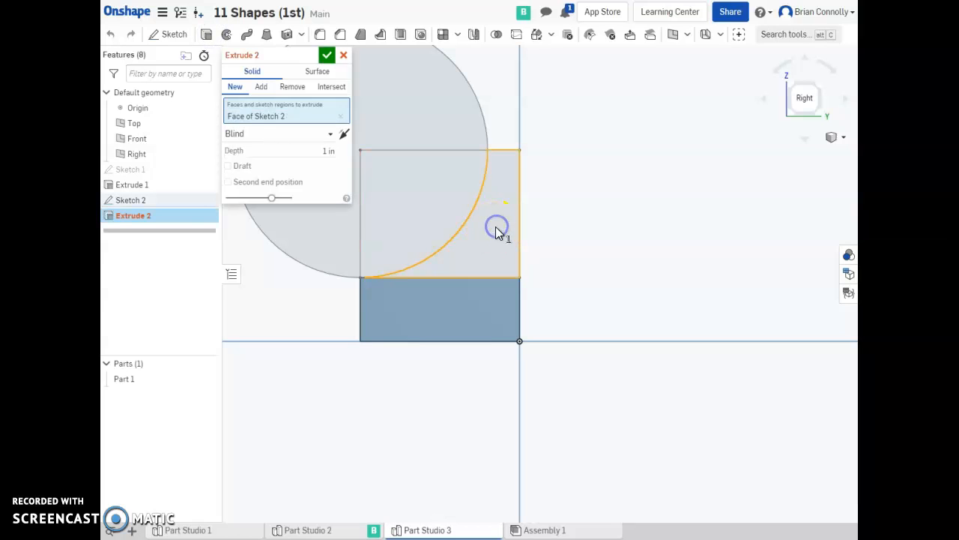
pyautogui.click(791, 87)
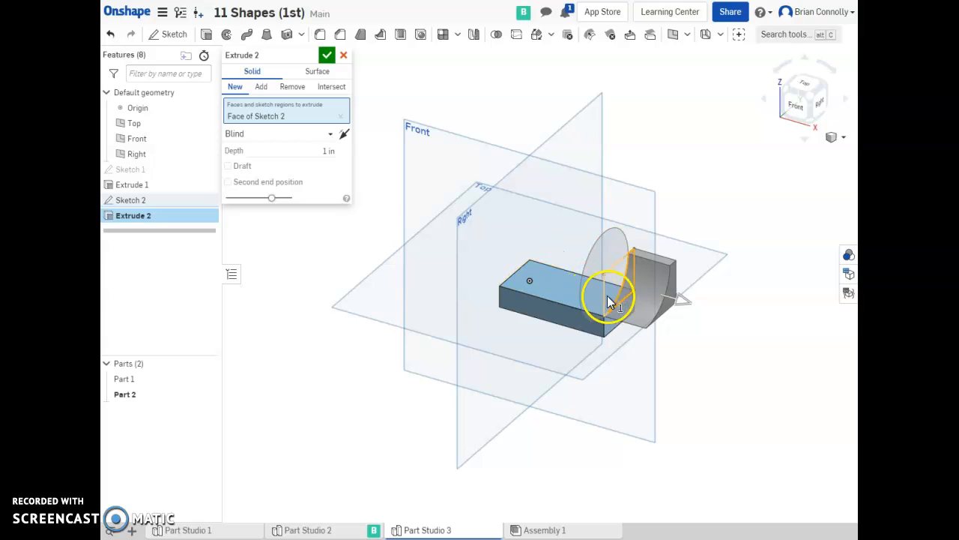
pyautogui.click(307, 150)
pyautogui.write('.5')
pyautogui.click(345, 133)
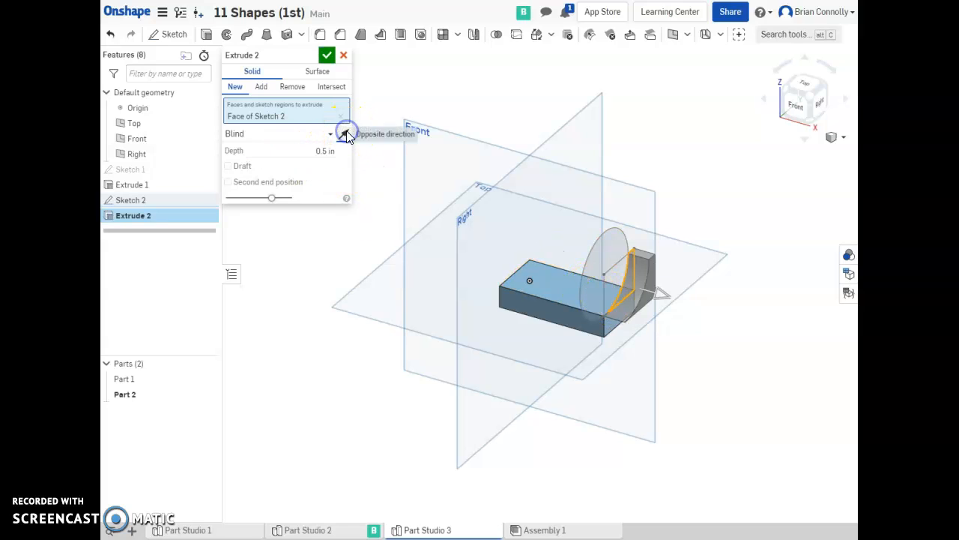
pyautogui.click(304, 137)
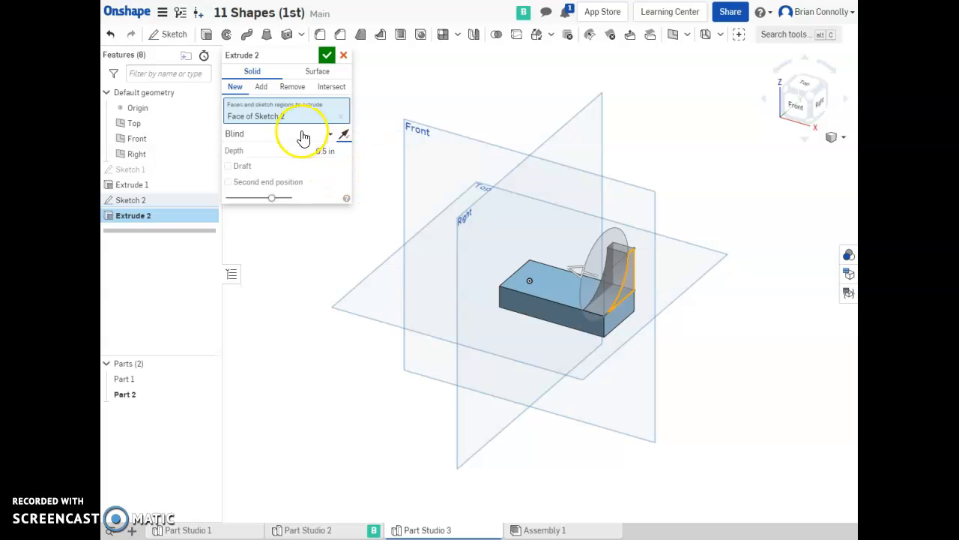
pyautogui.click(262, 88)
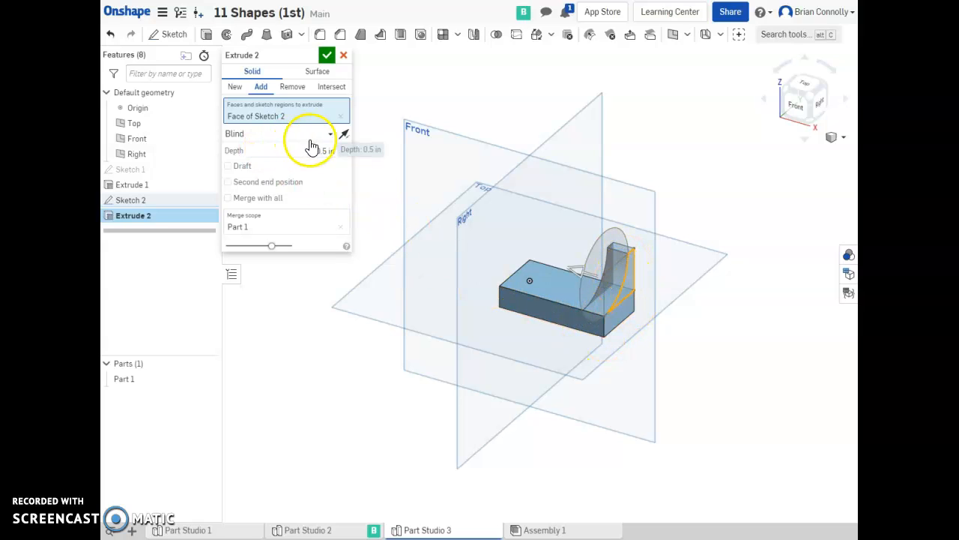
pyautogui.click(327, 54)
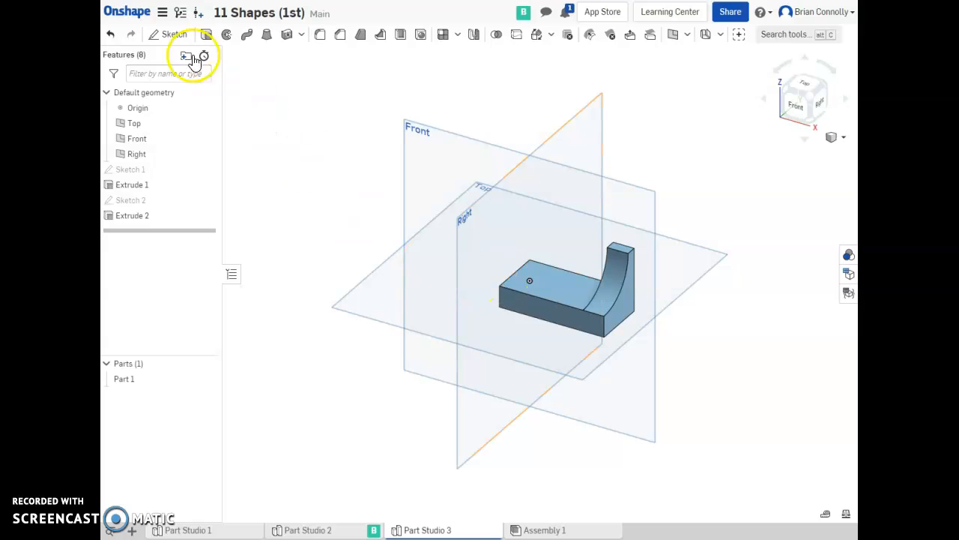
# Start a sketch on the block's end face and project the upright's side face and curved edge into it.
pyautogui.click(792, 93)
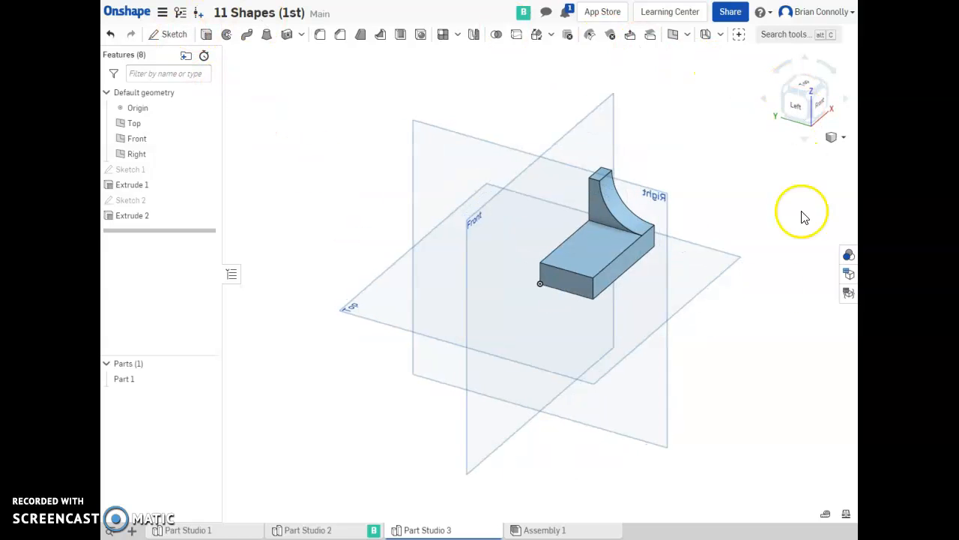
pyautogui.click(173, 35)
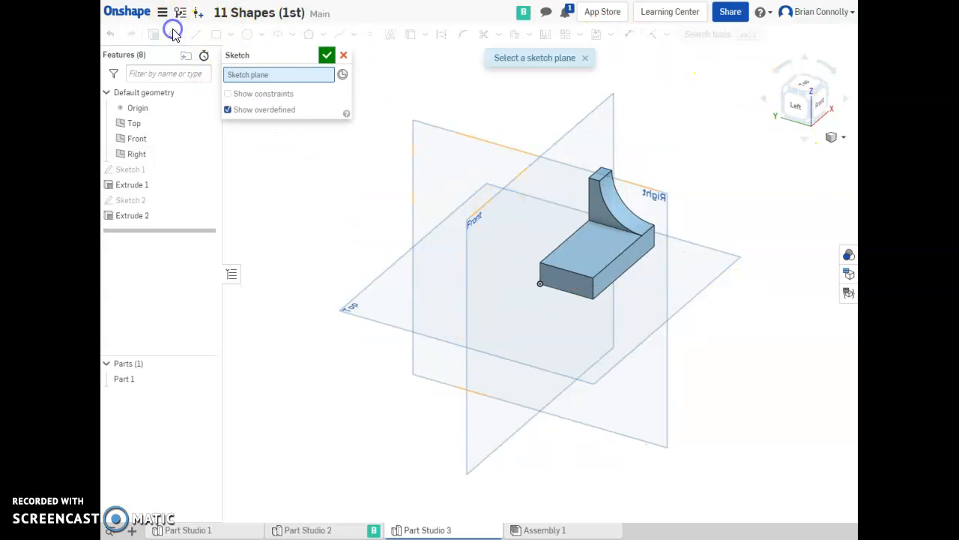
pyautogui.click(566, 287)
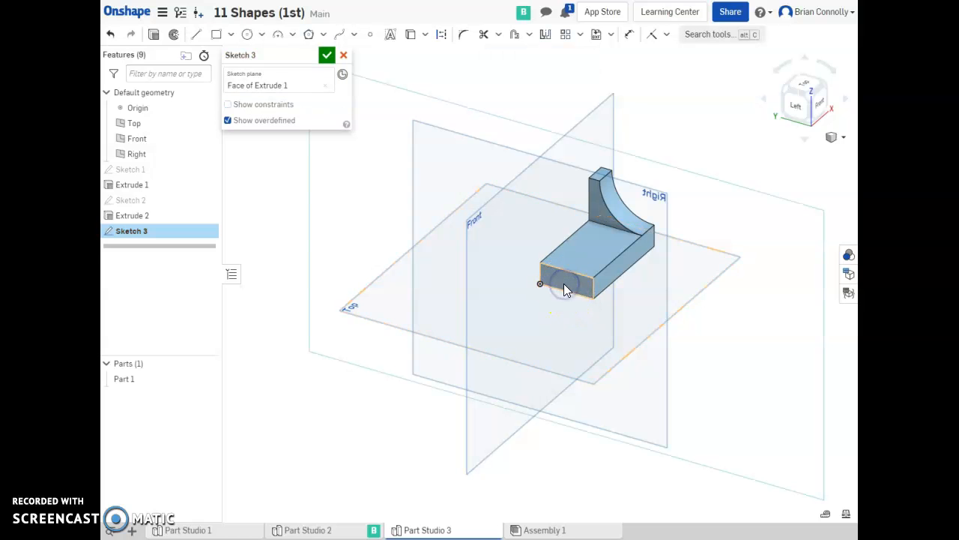
pyautogui.click(793, 112)
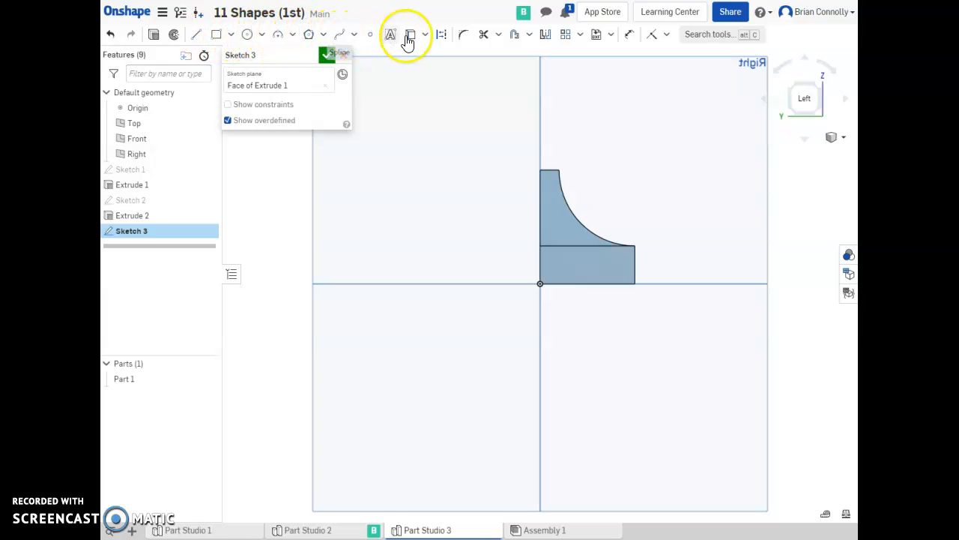
pyautogui.click(529, 35)
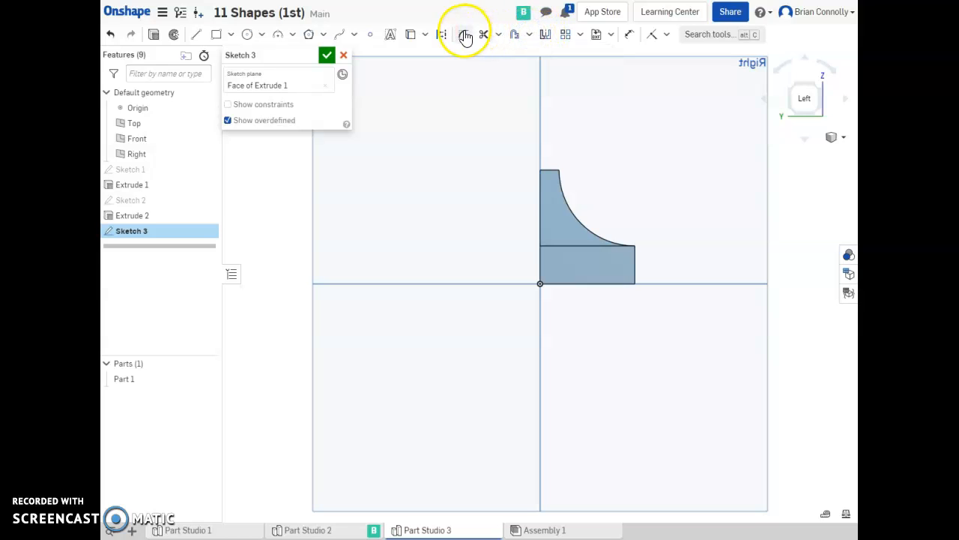
pyautogui.click(414, 35)
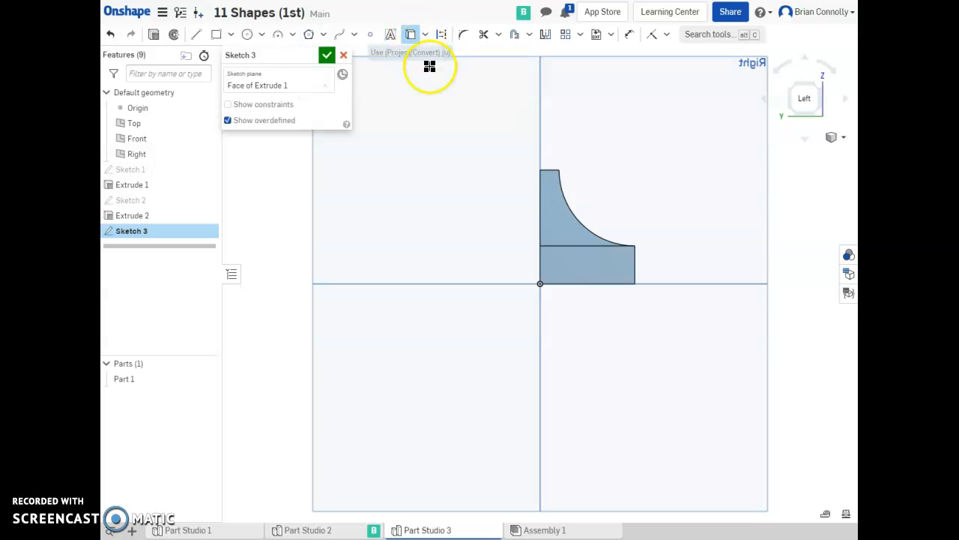
pyautogui.click(554, 218)
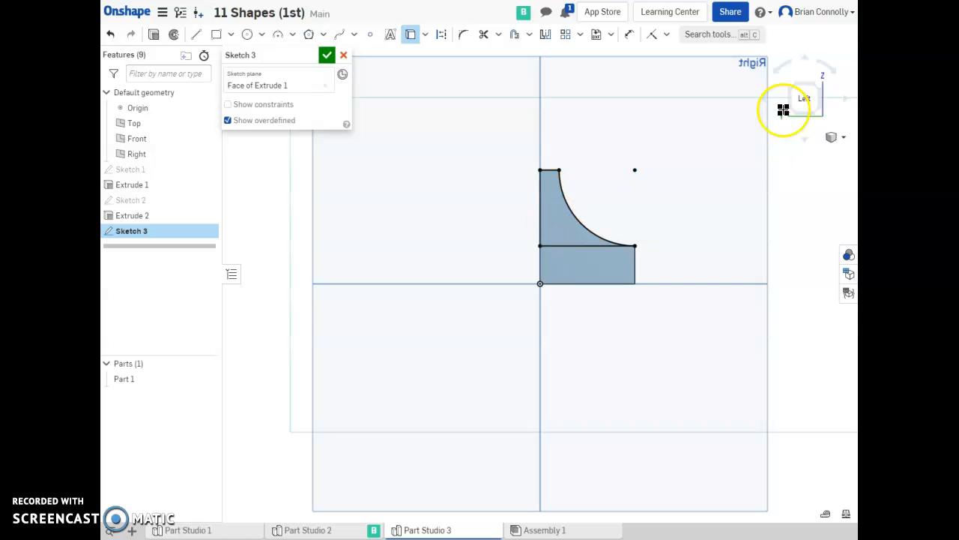
pyautogui.moveTo(713, 141); pyautogui.dragTo(700, 156, button='right')
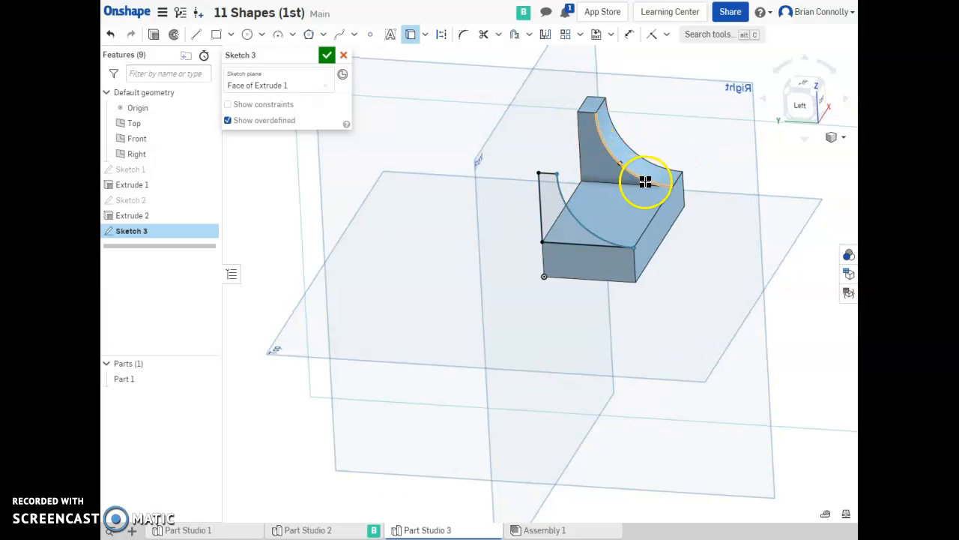
pyautogui.click(597, 150)
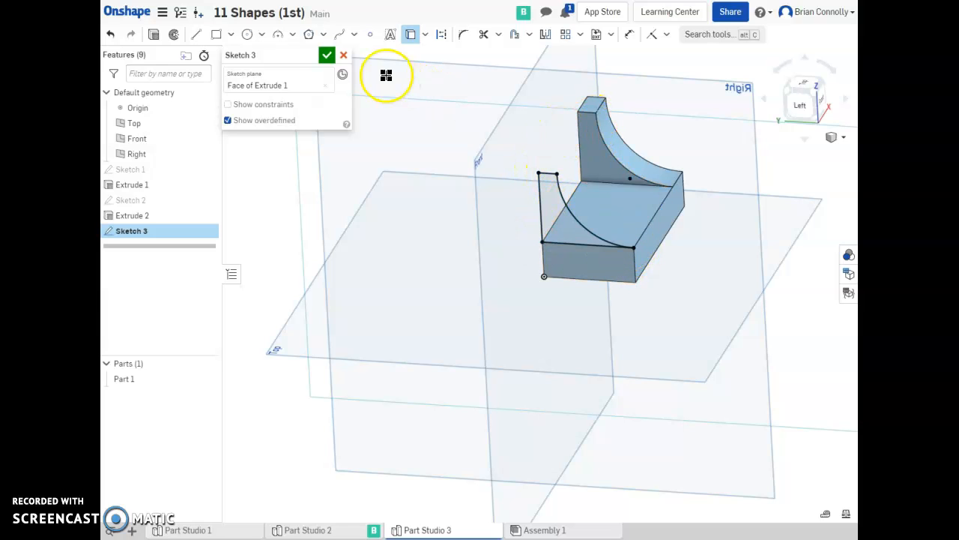
pyautogui.click(327, 57)
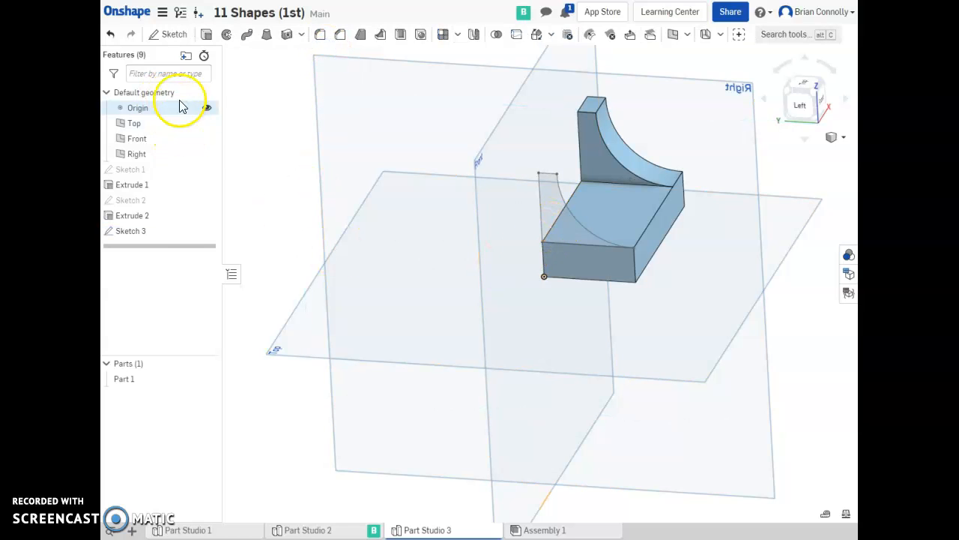
# Extrude the projected upright profile 0.5 in in the opposite direction, adding it to the part.
pyautogui.click(206, 34)
pyautogui.click(574, 234)
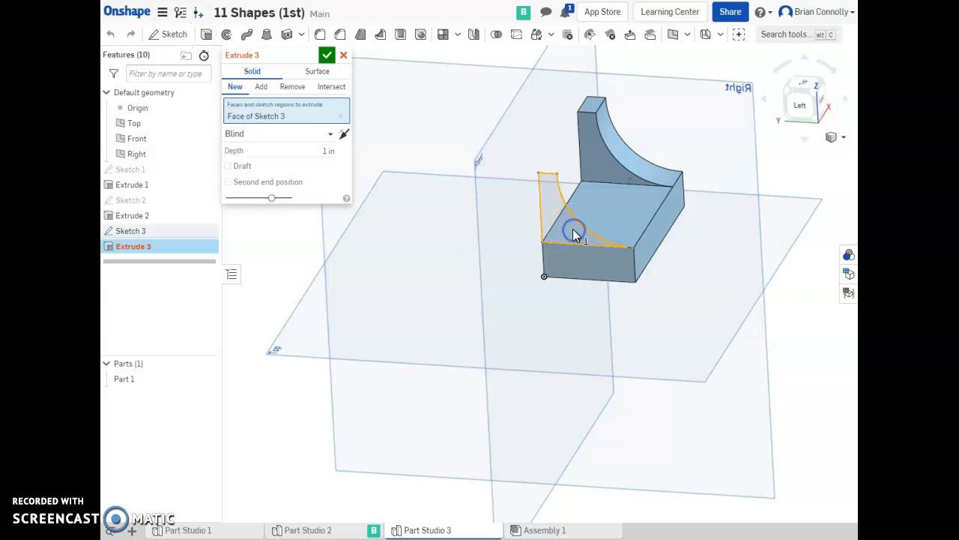
pyautogui.moveTo(773, 200)
pyautogui.mouseDown(button='right')
pyautogui.moveTo(779, 209)
pyautogui.moveTo(760, 192)
pyautogui.moveTo(752, 200)
pyautogui.mouseUp(button='right')
pyautogui.click(261, 87)
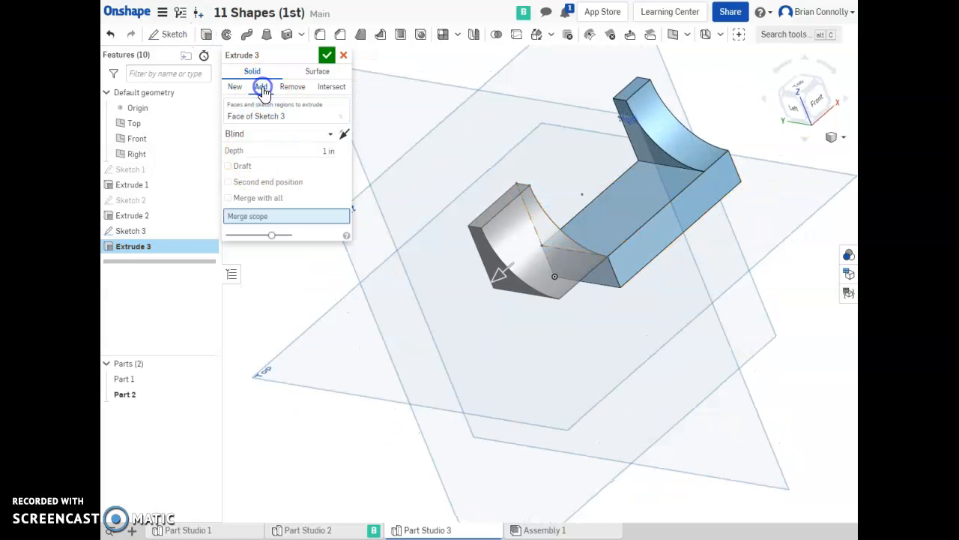
pyautogui.click(343, 134)
pyautogui.click(326, 150)
pyautogui.write('5')
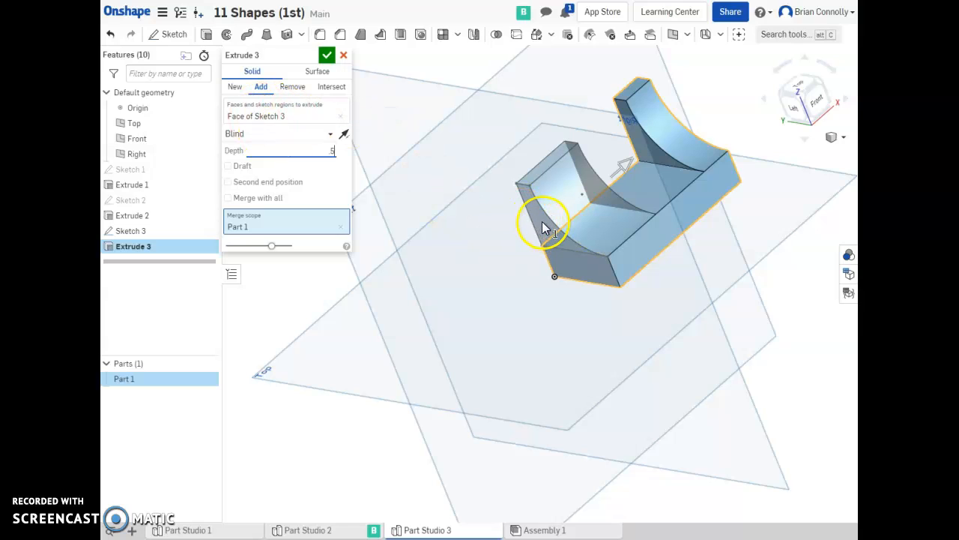
pyautogui.click(327, 54)
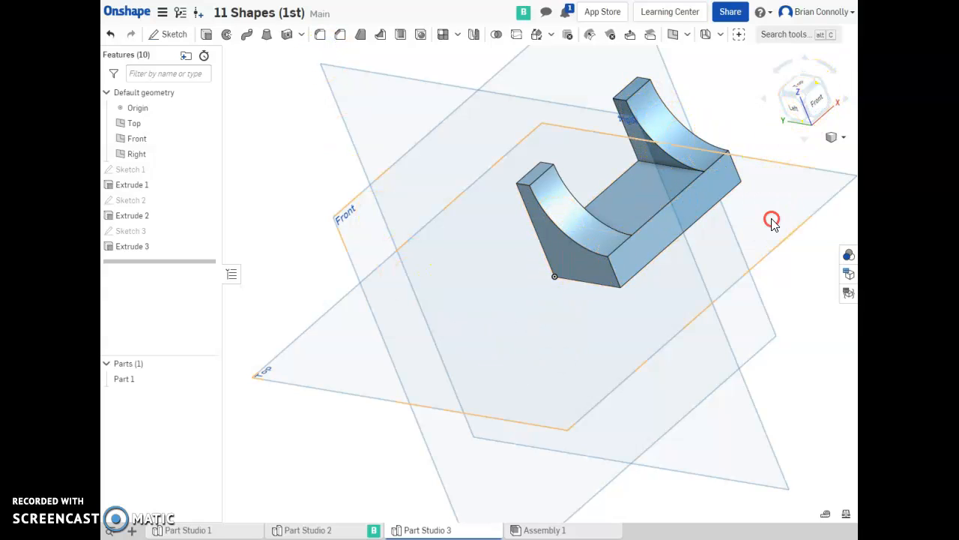
# Sketch a rectangle about 0.65 in wide on the block's top face between the two uprights.
pyautogui.moveTo(772, 220); pyautogui.dragTo(774, 225, button='right')
pyautogui.click(823, 90)
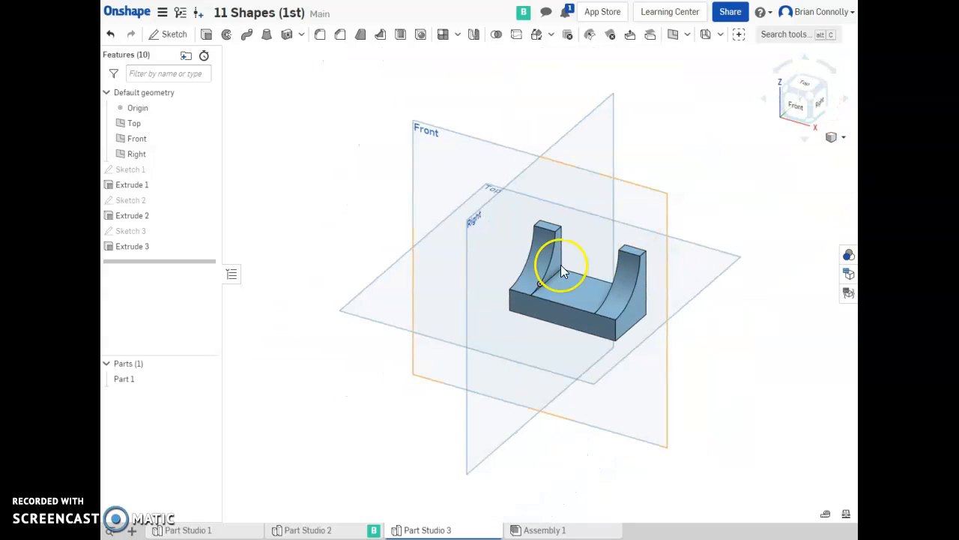
pyautogui.click(170, 33)
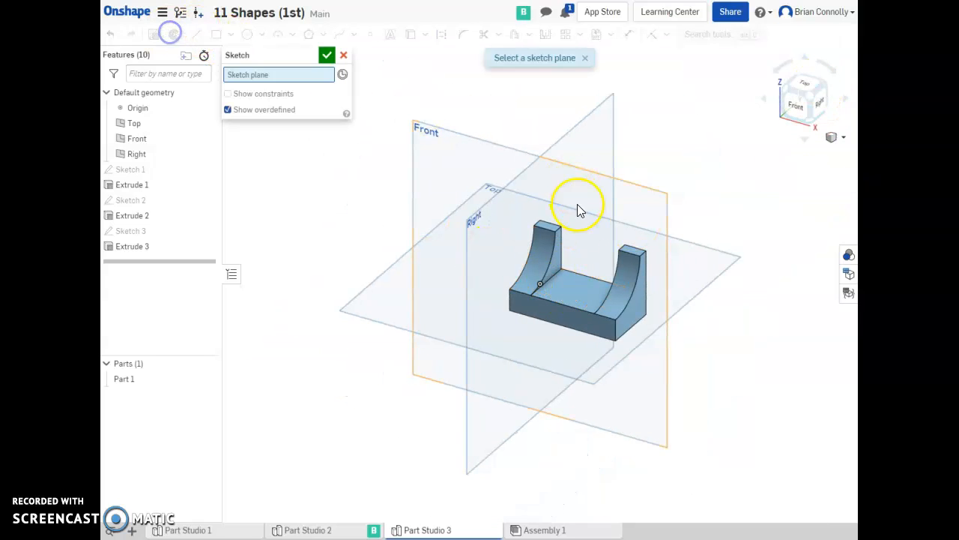
pyautogui.click(573, 292)
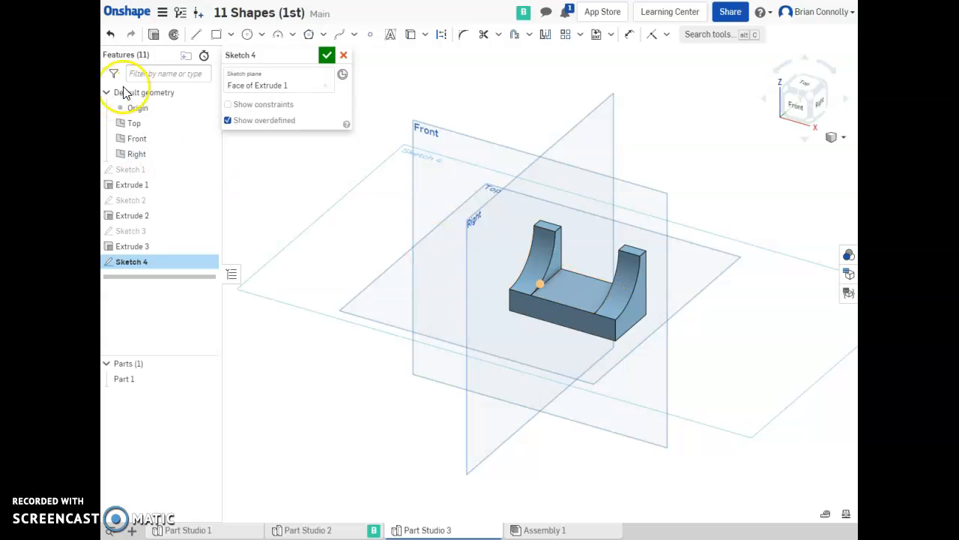
pyautogui.click(214, 36)
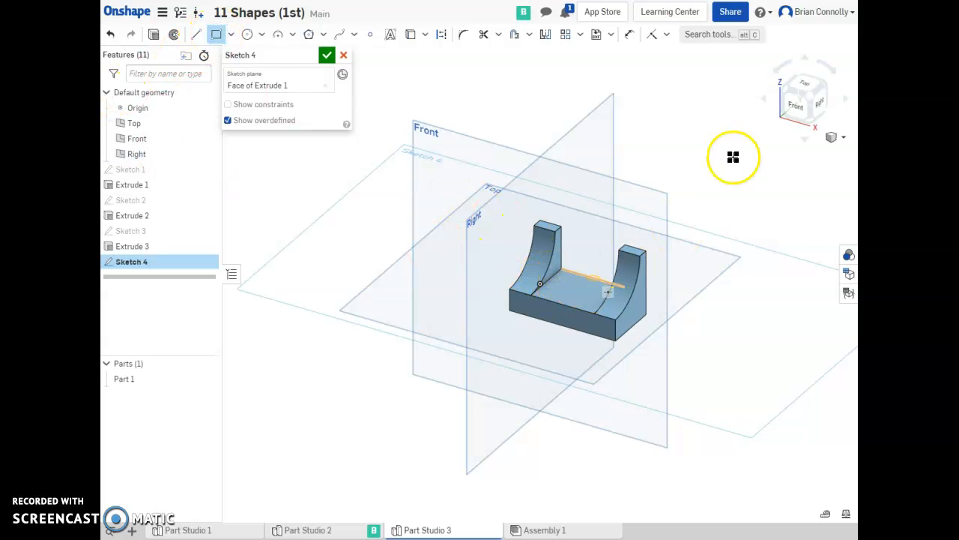
pyautogui.click(814, 81)
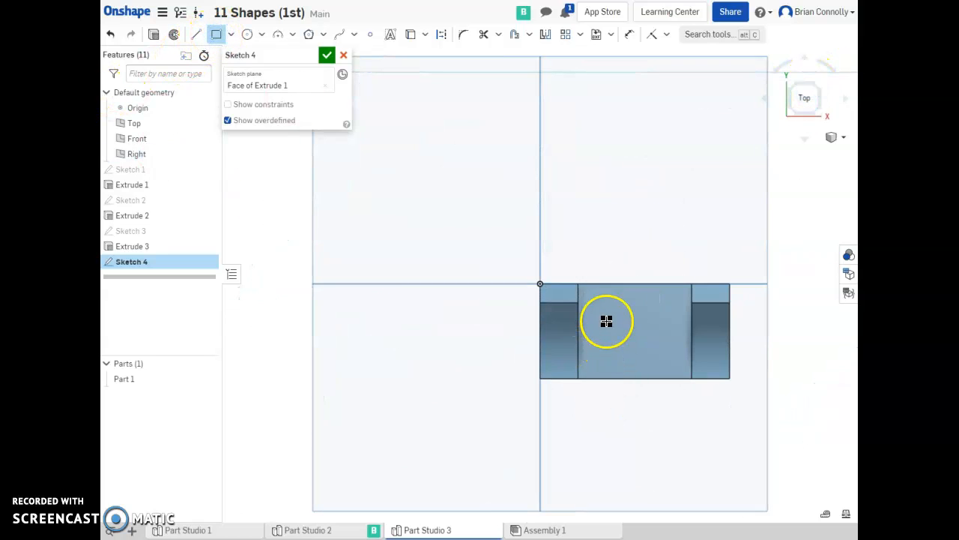
pyautogui.click(612, 327)
pyautogui.click(660, 357)
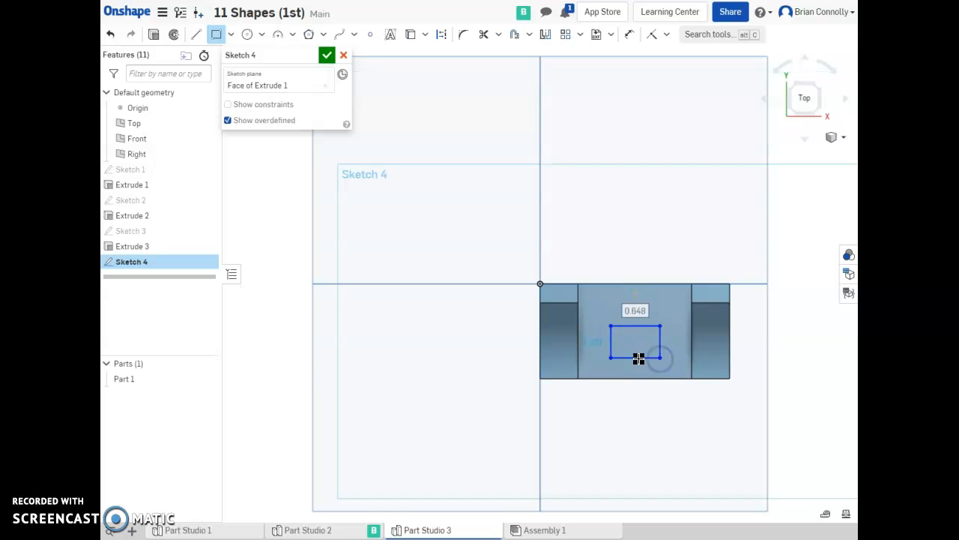
# Dimension the rectangle's width and height as 0.5 in each.
pyautogui.press('d')
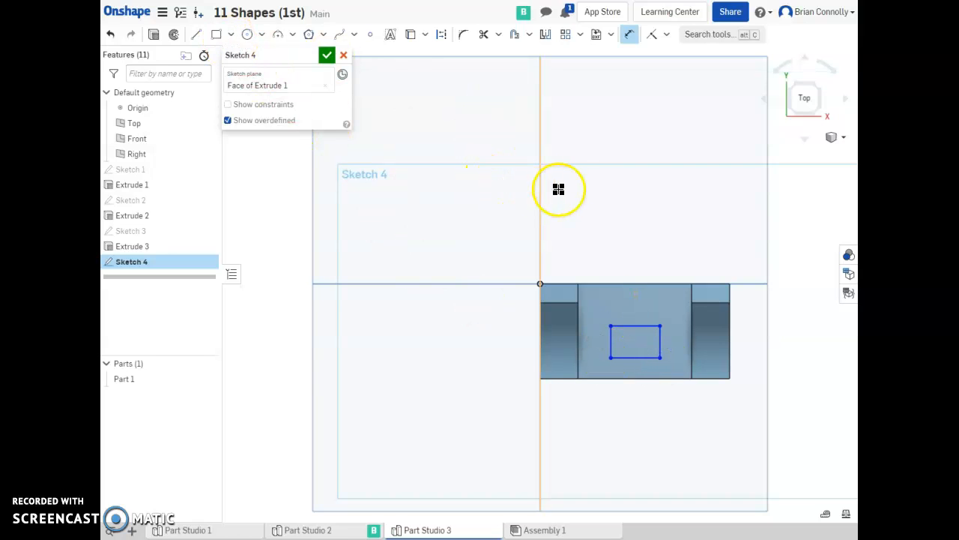
pyautogui.click(636, 326)
pyautogui.click(628, 250)
pyautogui.press('BackSpace')
pyautogui.write('.5')
pyautogui.press('Return')
pyautogui.click(651, 342)
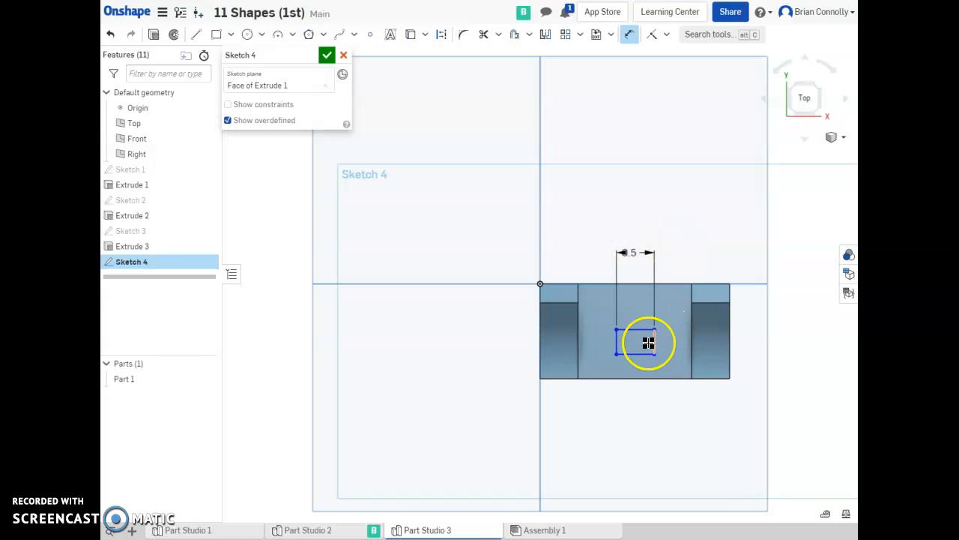
pyautogui.click(773, 341)
pyautogui.press('Return')
# Check shape 2 on the 11 Shapes worksheet.
pyautogui.click(446, 48)
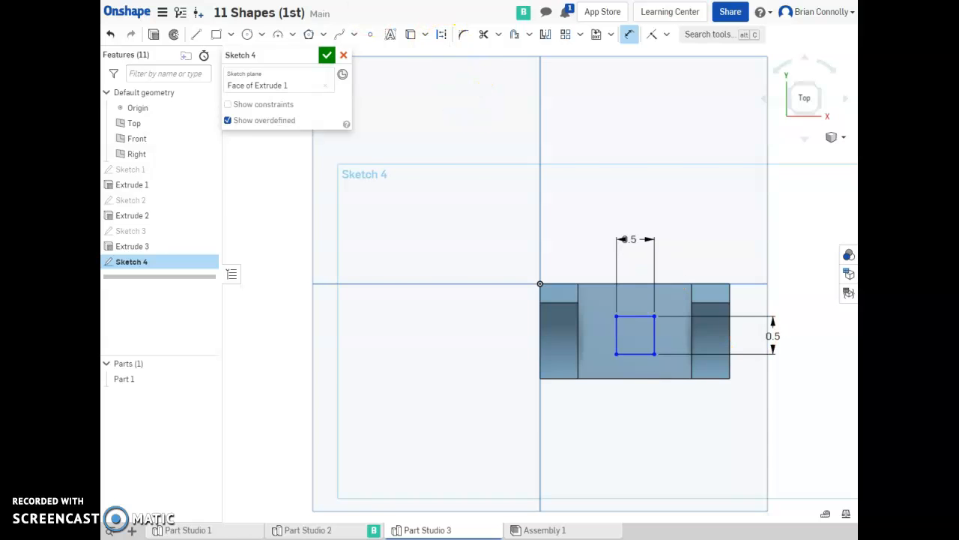
pyautogui.click(337, 0)
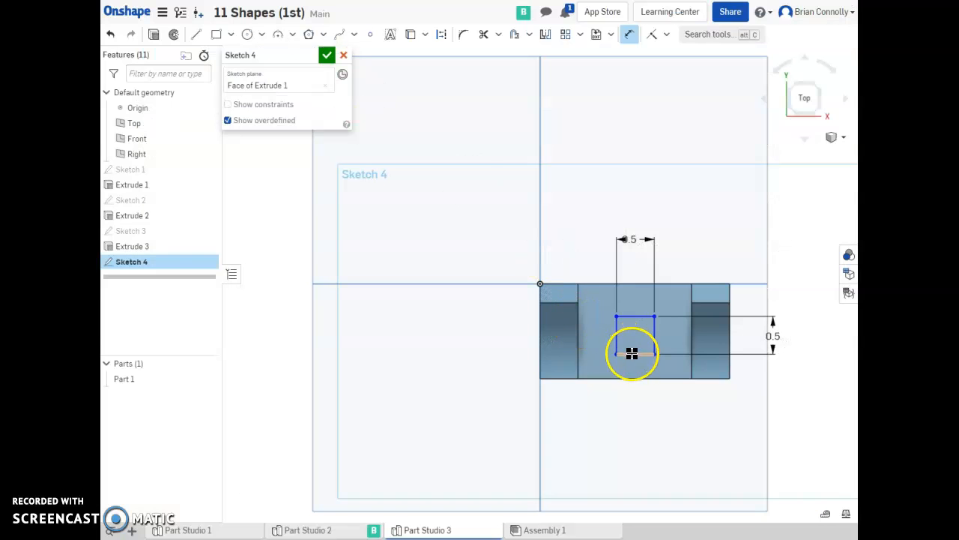
# Dimension the square's bottom edge 0.25 in from the block's lower edge.
pyautogui.click(632, 353)
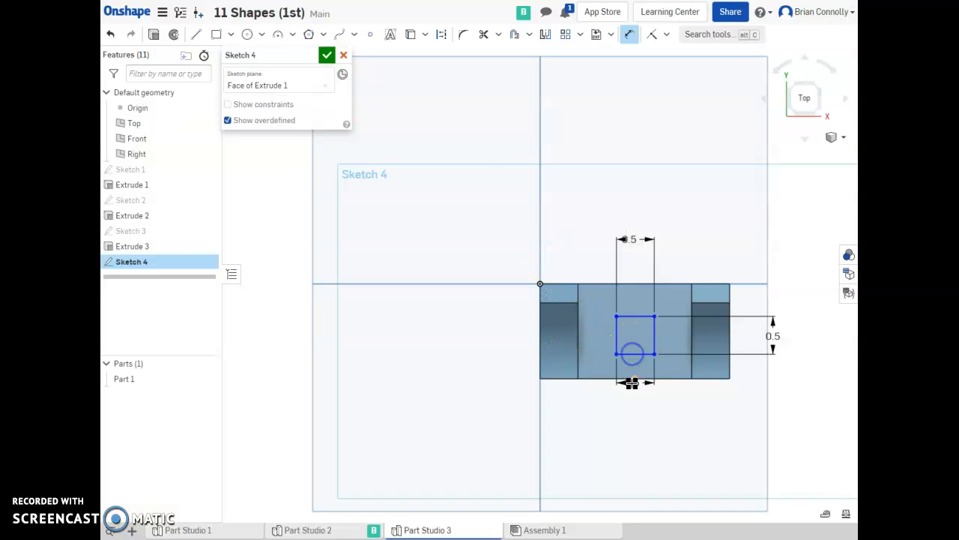
pyautogui.click(633, 378)
pyautogui.click(791, 372)
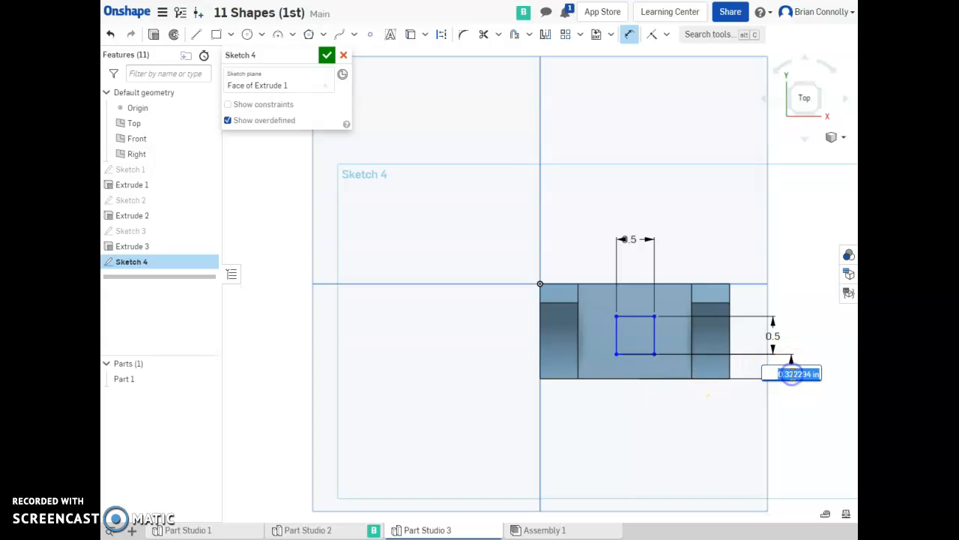
pyautogui.write('.25')
pyautogui.press('Return')
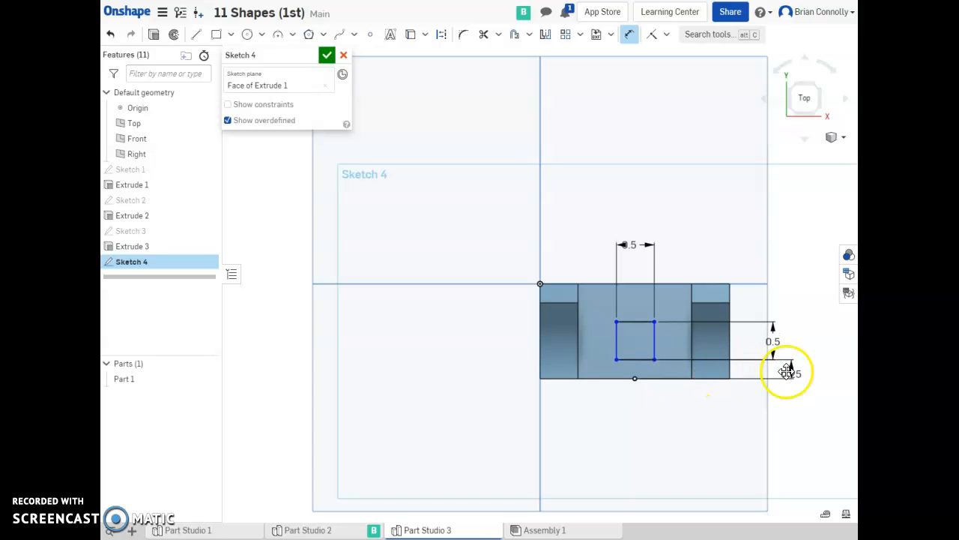
# Dimension the square's left edge 0.5 in from the left upright's inner edge and finish the sketch.
pyautogui.click(616, 346)
pyautogui.click(578, 338)
pyautogui.click(578, 250)
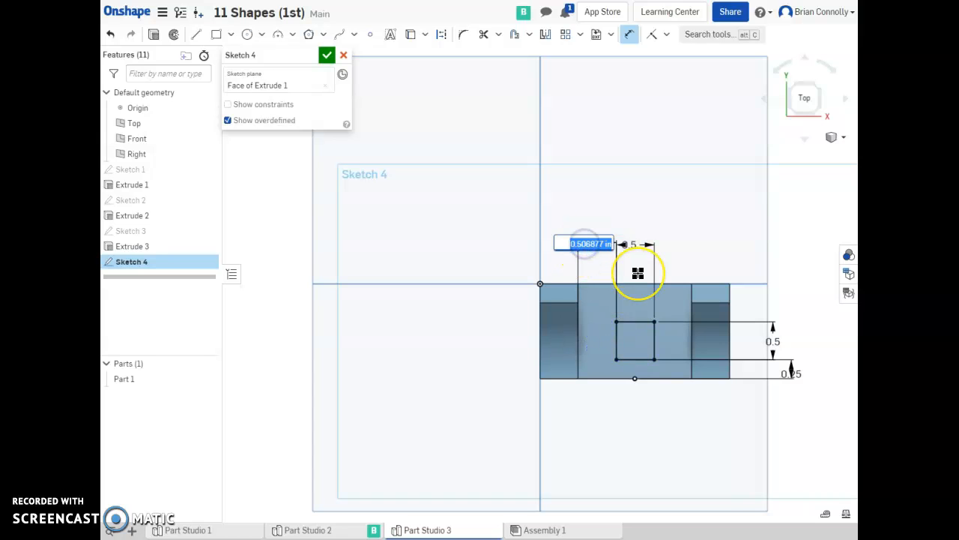
pyautogui.write('0.5')
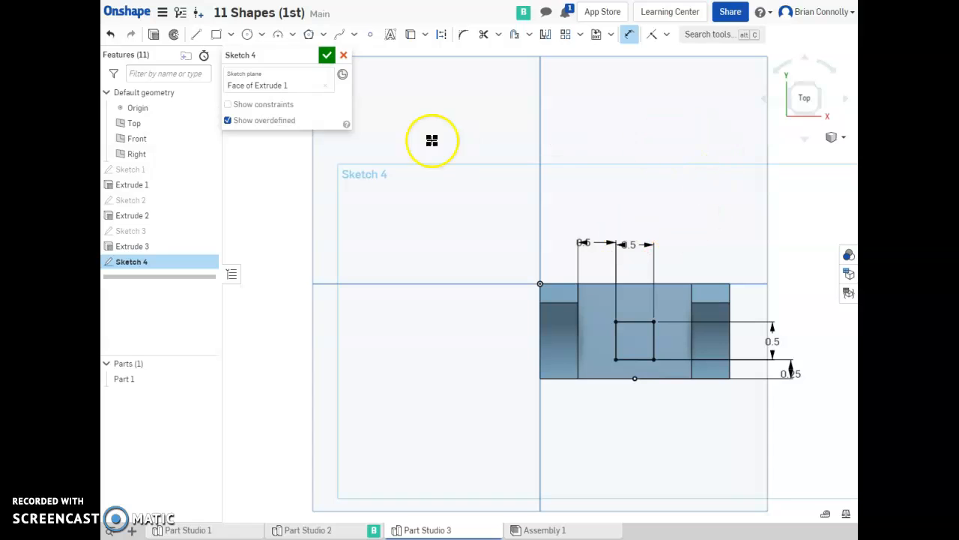
pyautogui.click(326, 54)
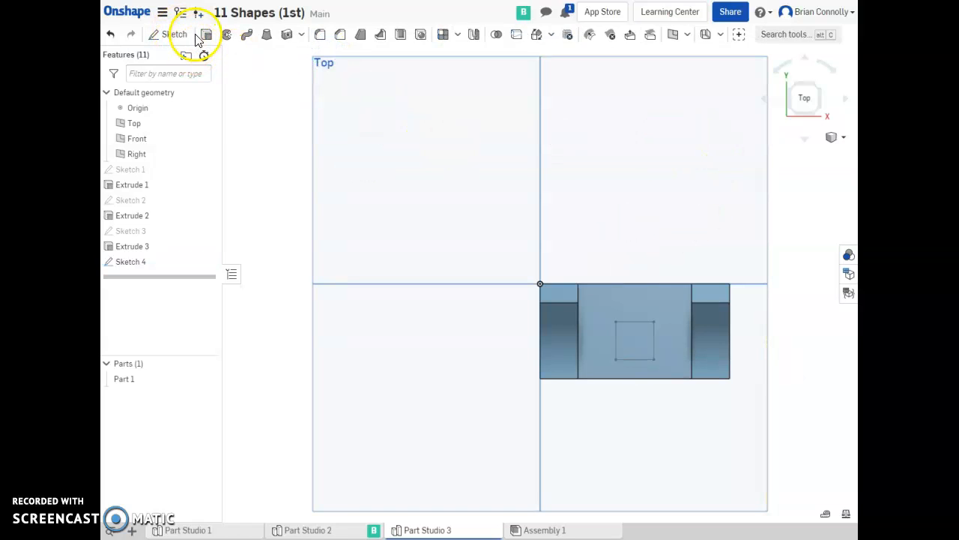
# Extrude the square sketch as a Remove cut set to Through all, making a square hole through the block.
pyautogui.click(206, 35)
pyautogui.click(632, 343)
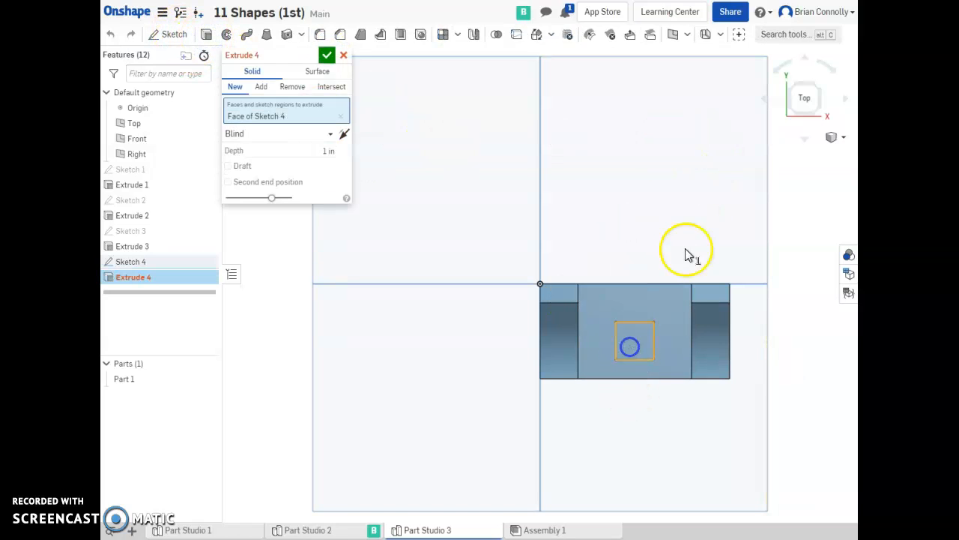
pyautogui.click(813, 113)
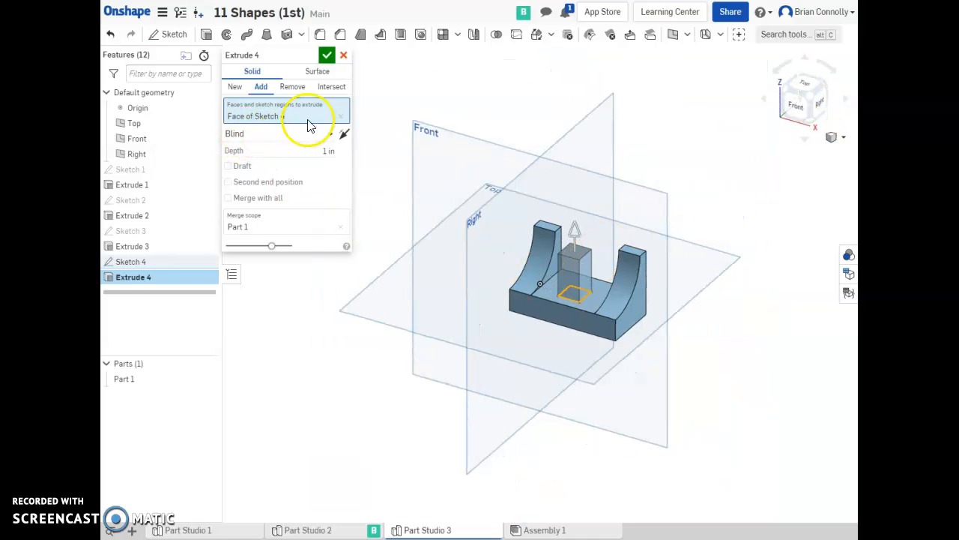
pyautogui.click(293, 88)
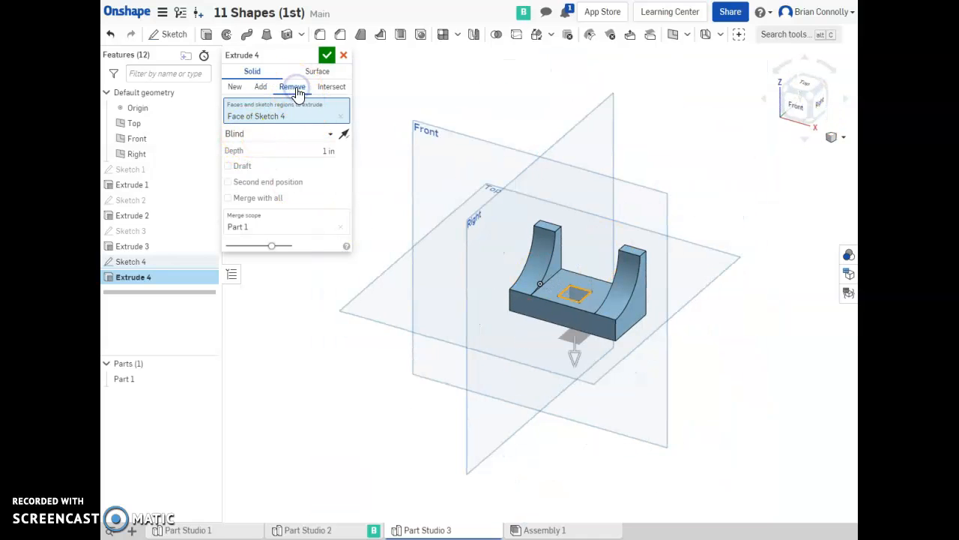
pyautogui.click(331, 137)
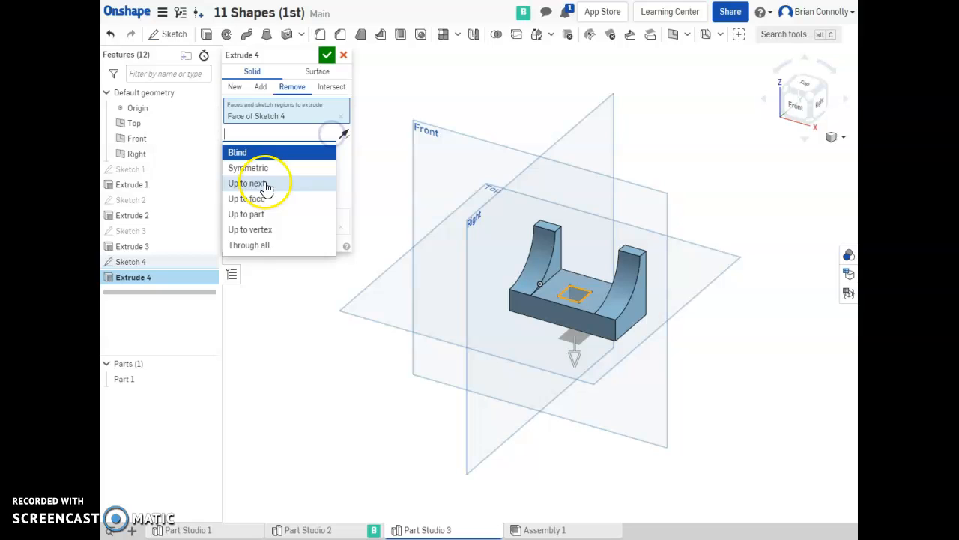
pyautogui.click(266, 246)
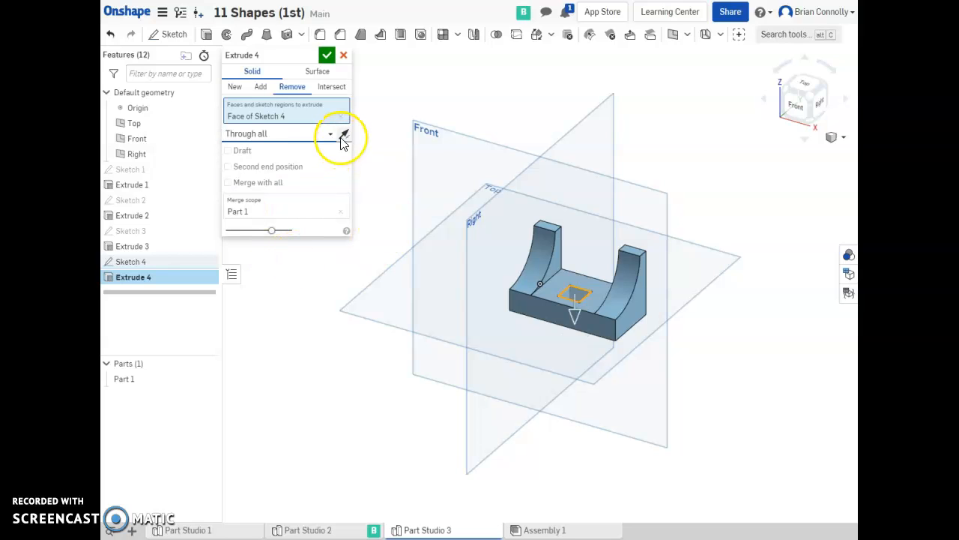
pyautogui.click(324, 55)
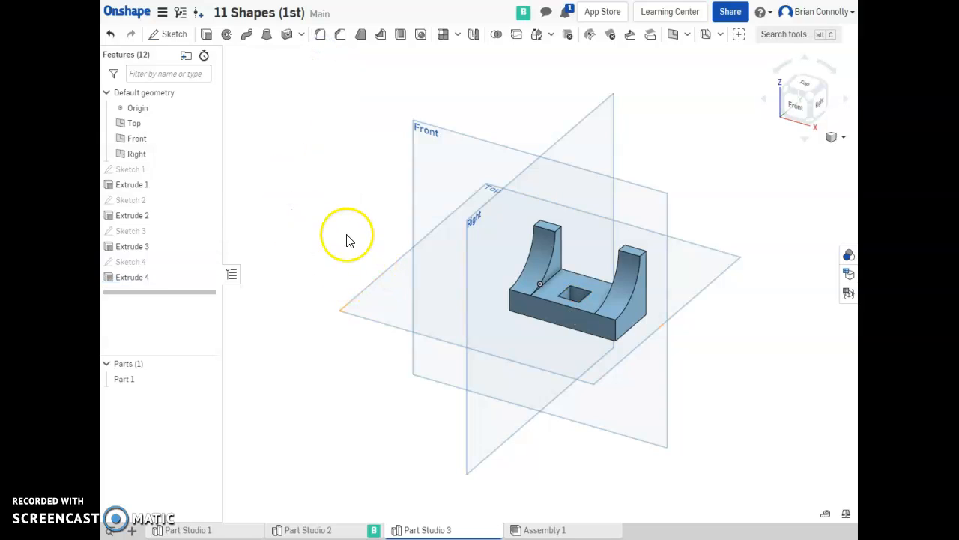